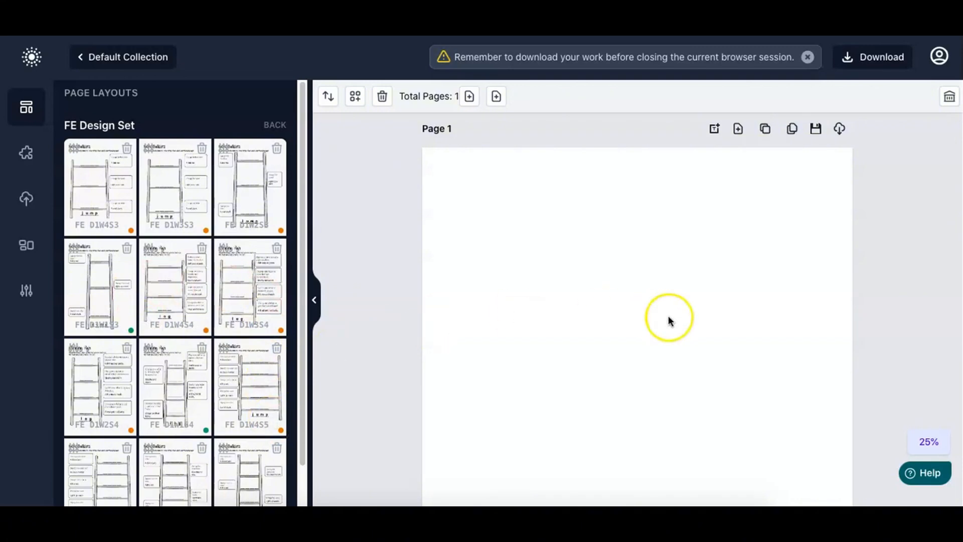
Step: Add the FE D1W1S3 layout from the FE Design Set as a new page and check its ladder and clues
scroll(612, 376, "down", 1)
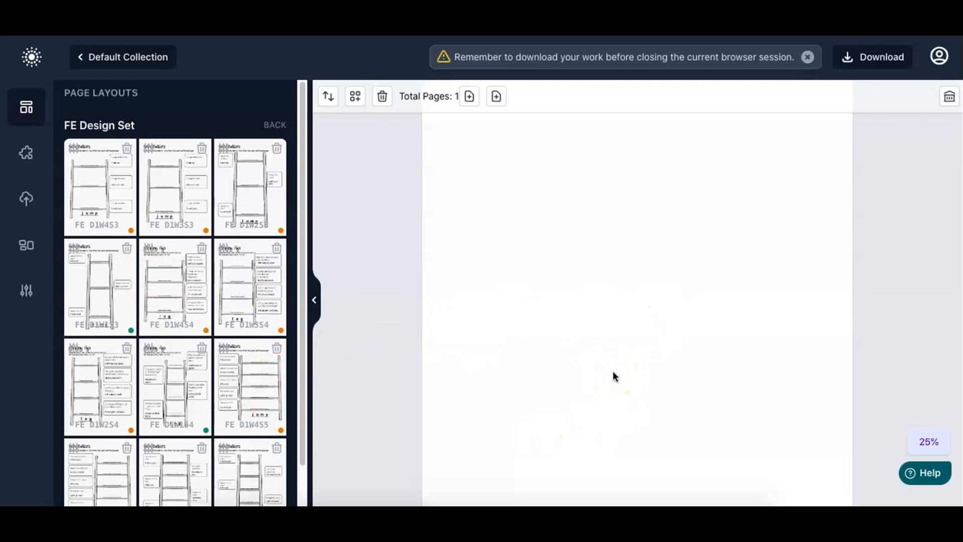
scroll(614, 376, "up", 1)
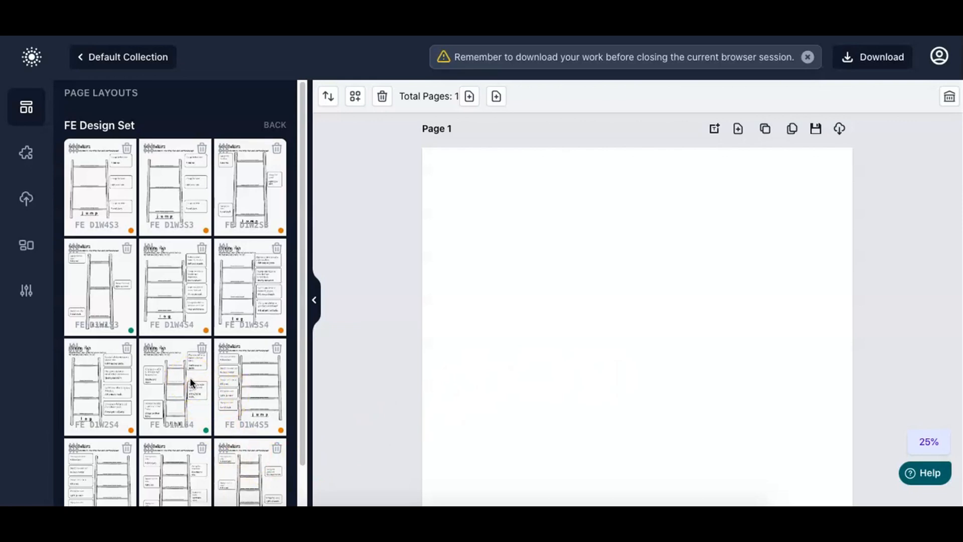
scroll(190, 381, "down", 1)
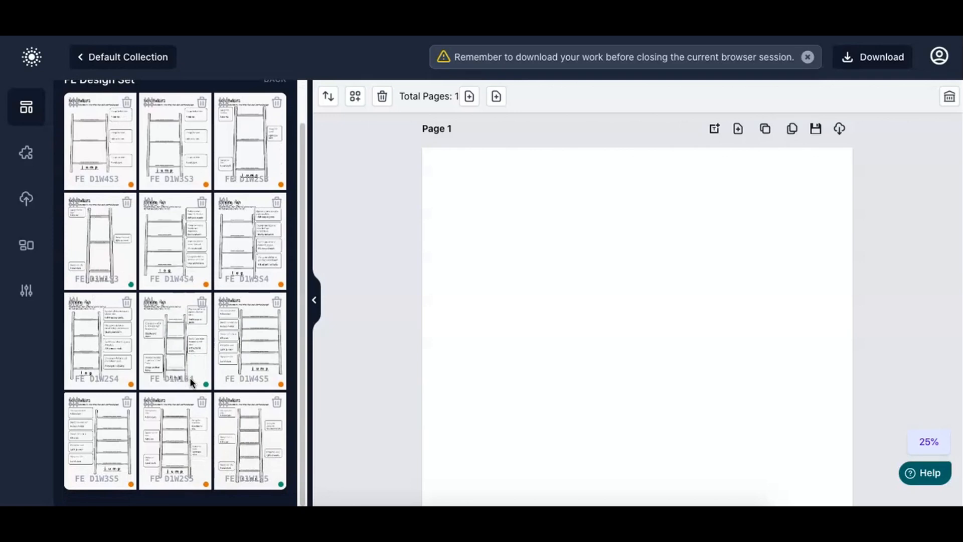
left_click(101, 249)
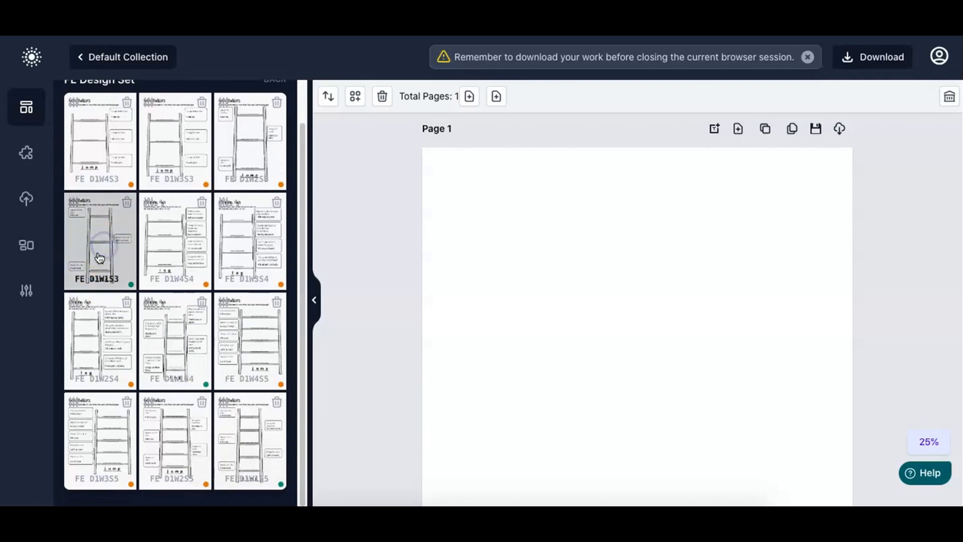
left_click(187, 276)
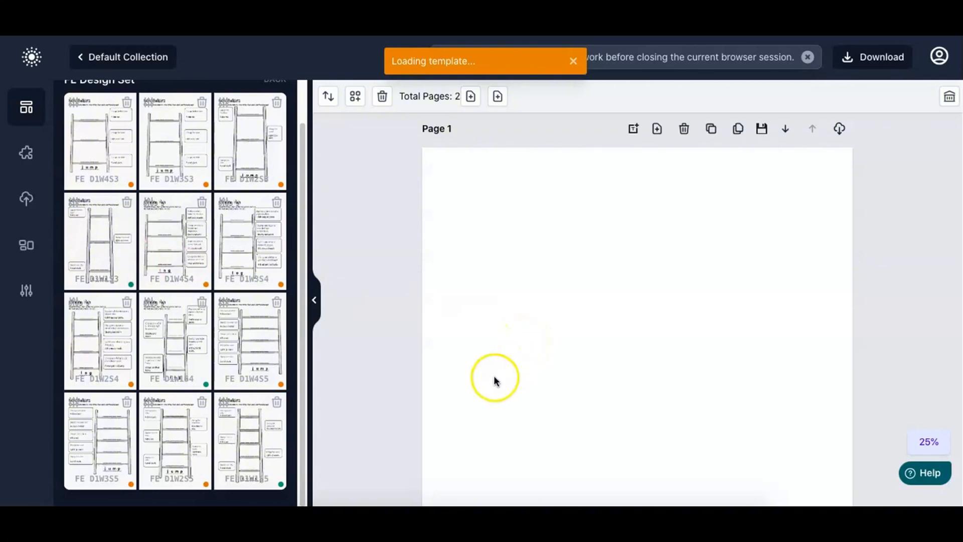
scroll(411, 394, "down", 10)
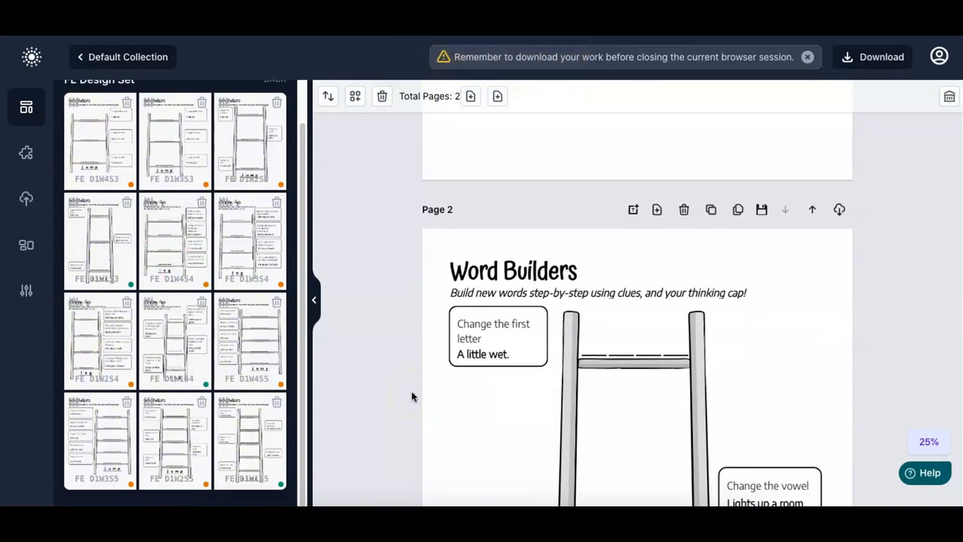
scroll(412, 397, "down", 3)
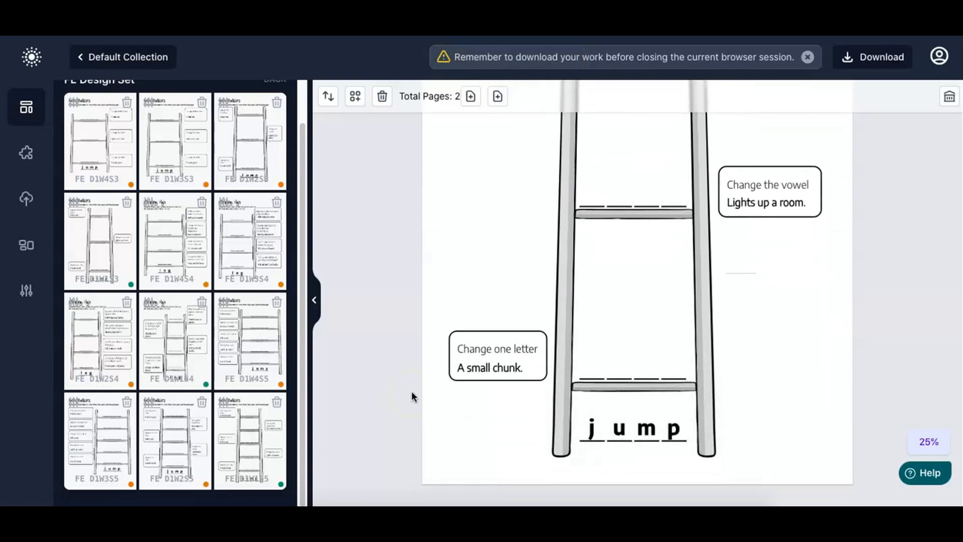
scroll(412, 396, "up", 2)
scroll(411, 390, "up", 1)
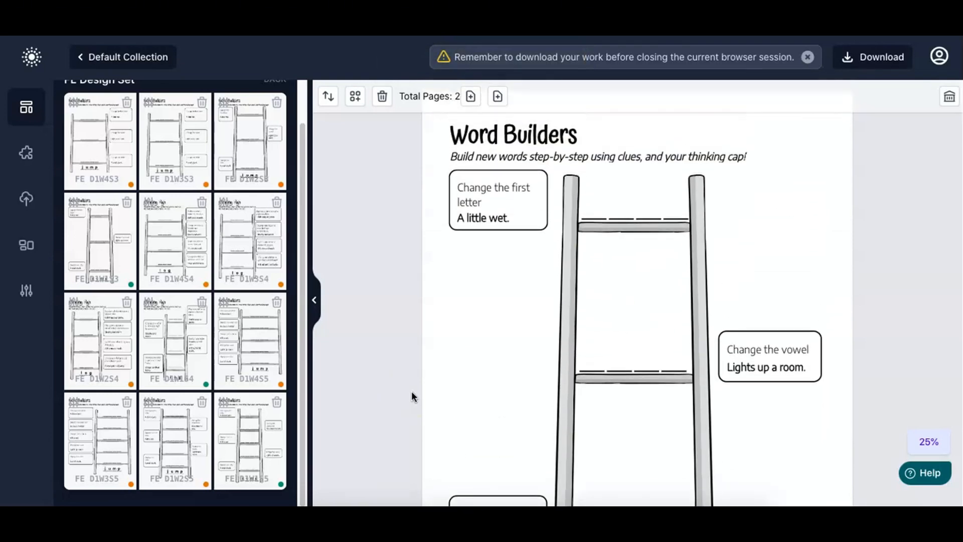
left_click(607, 402)
scroll(377, 415, "down", 1)
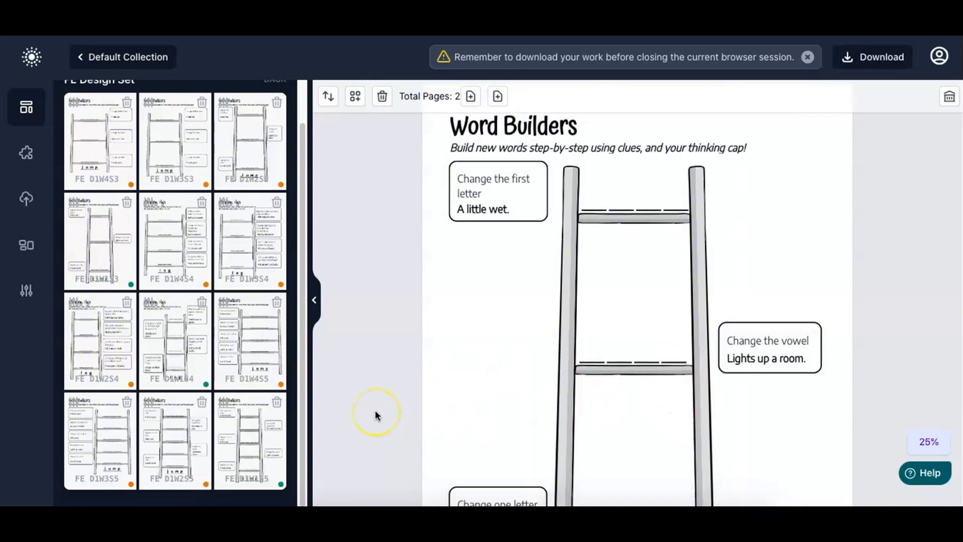
Step: Add the FE D1W1S4 and FE D1W1S5 layouts from the FE Design Set as two further pages
scroll(375, 410, "down", 4)
left_click(188, 351)
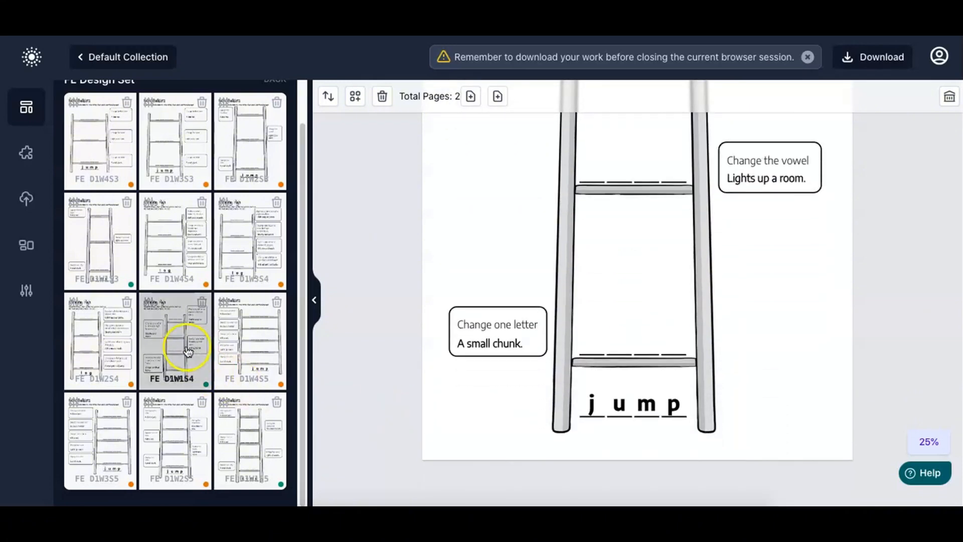
left_click(172, 350)
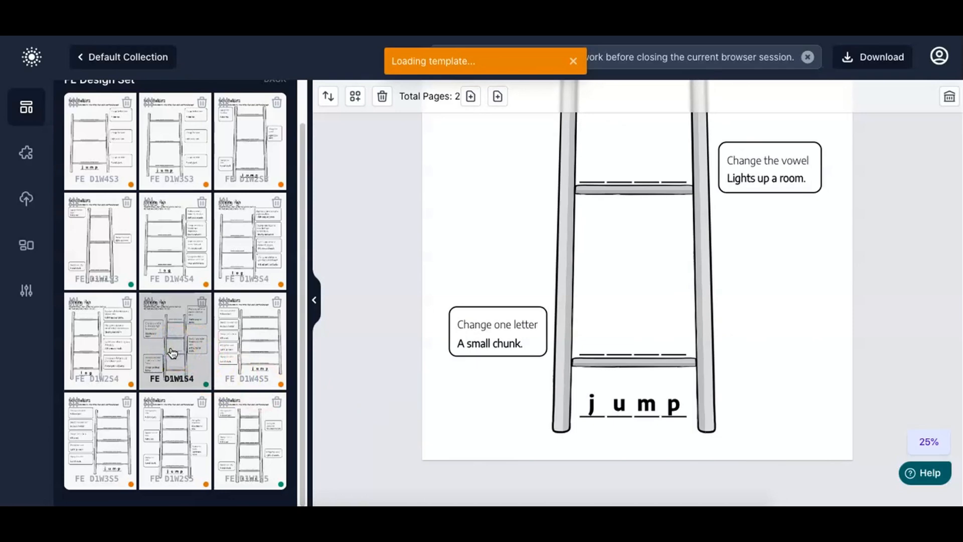
left_click(269, 444)
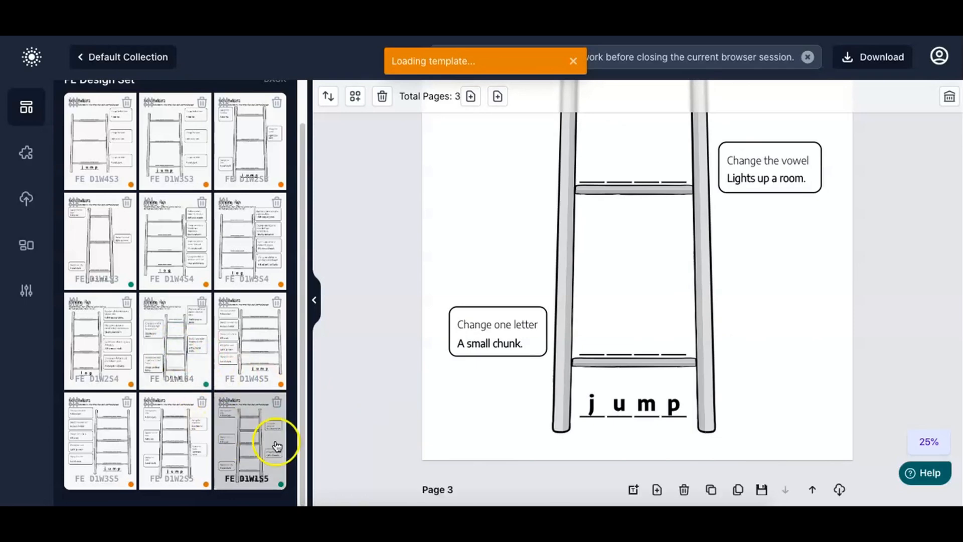
left_click(259, 443)
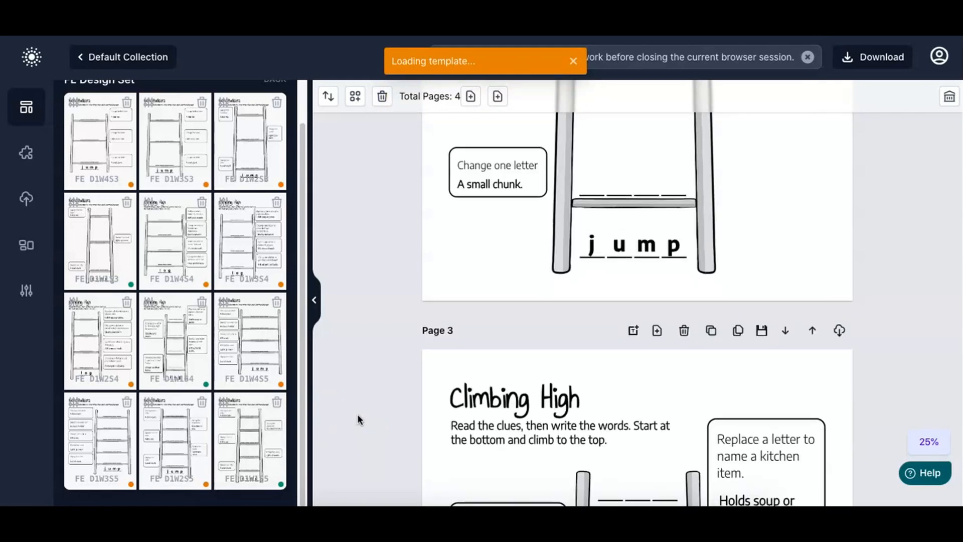
Step: Look through the added ladder pages and set the page zoom to Fit
scroll(357, 414, "down", 7)
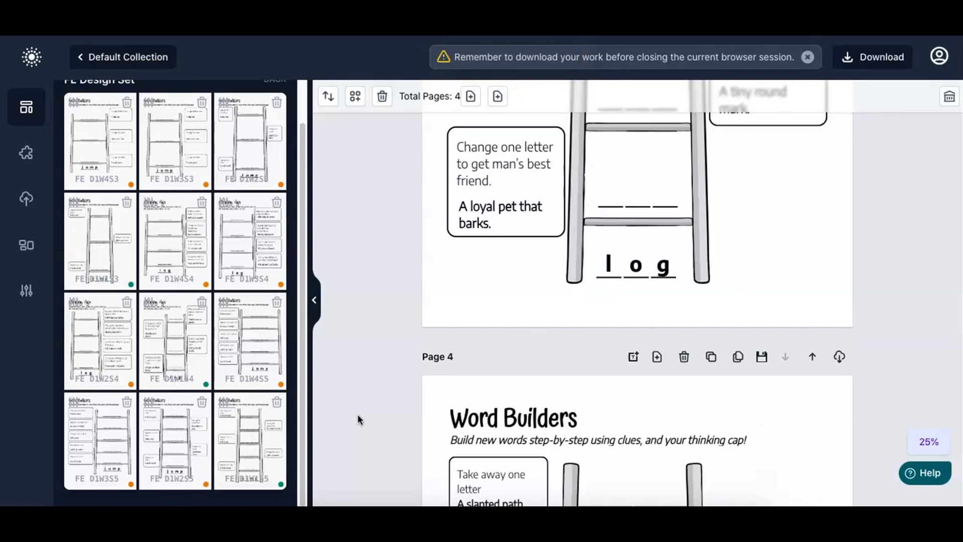
scroll(357, 414, "up", 9)
scroll(357, 414, "up", 10)
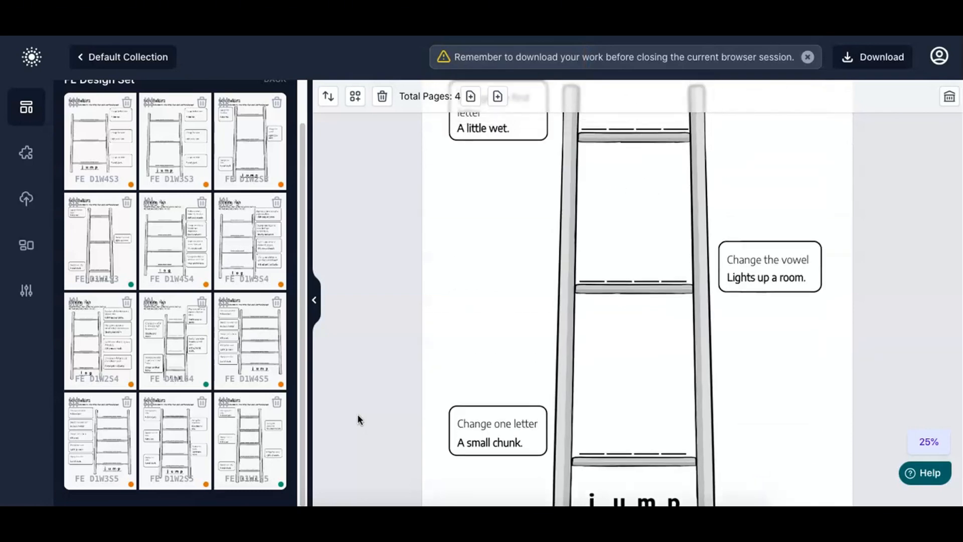
scroll(357, 414, "down", 15)
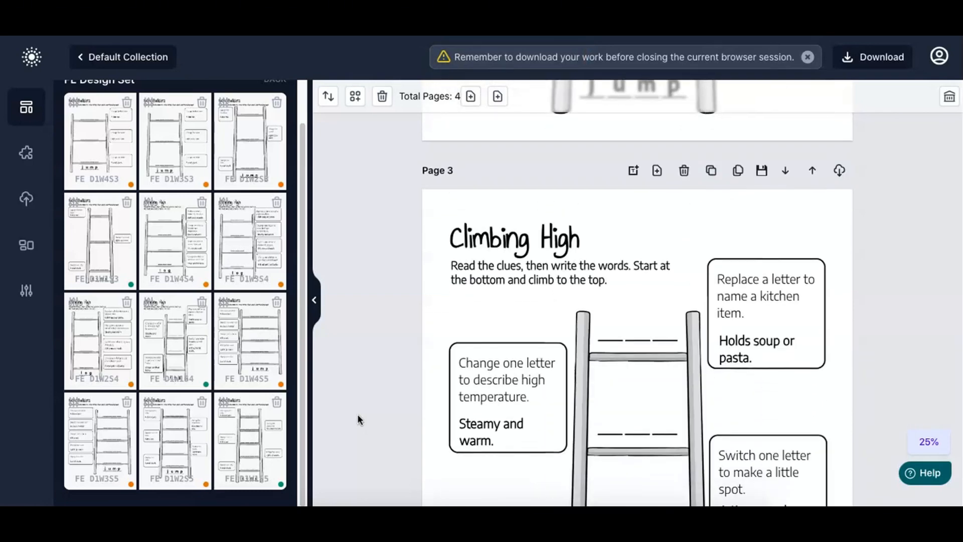
scroll(357, 414, "down", 7)
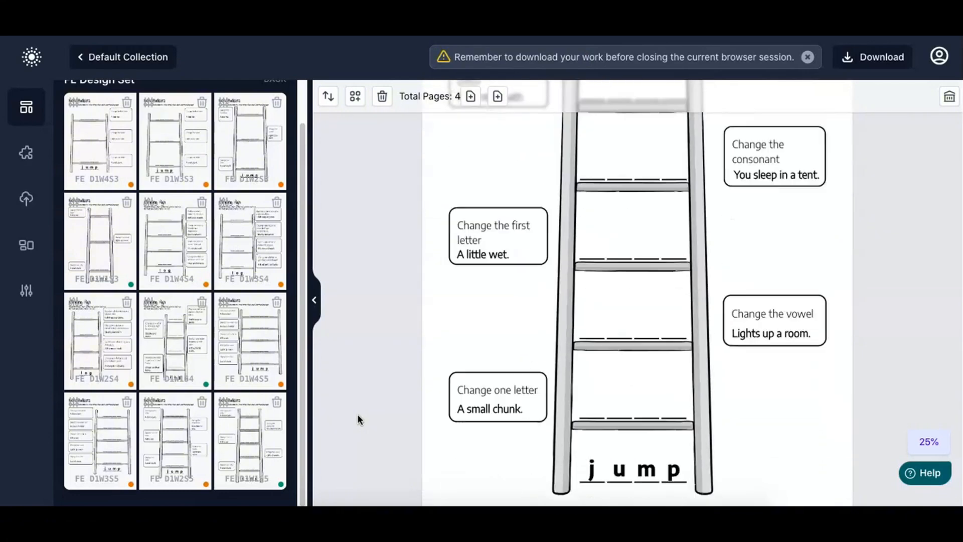
left_click(925, 450)
left_click(925, 449)
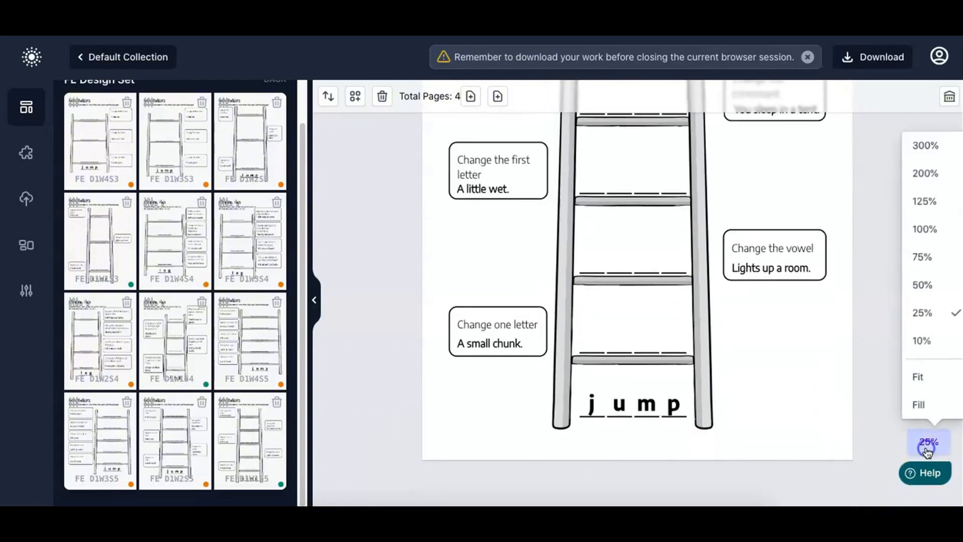
left_click(924, 376)
scroll(818, 421, "up", 10)
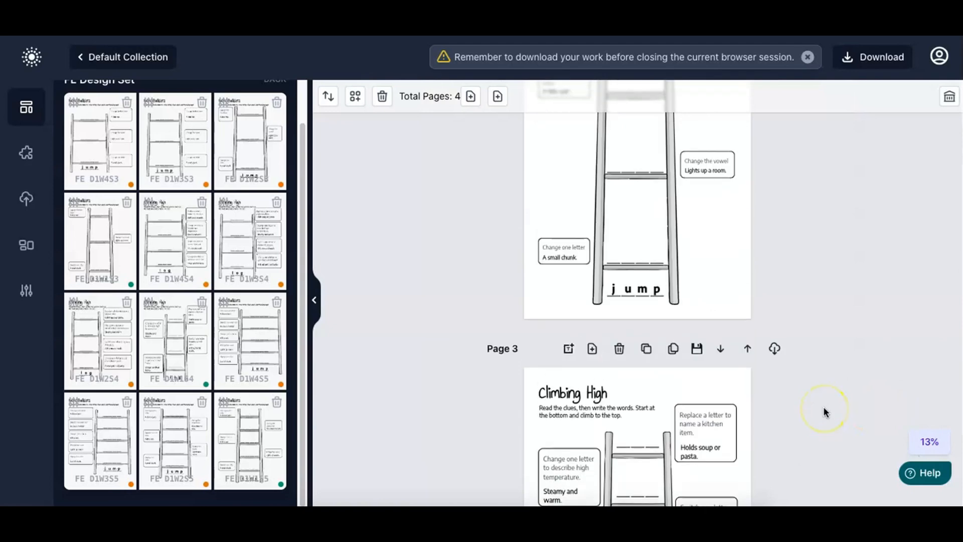
Step: Examine the ladders on pages 2 to 4, from the starting word at the base up to the highest rung
left_click(651, 208)
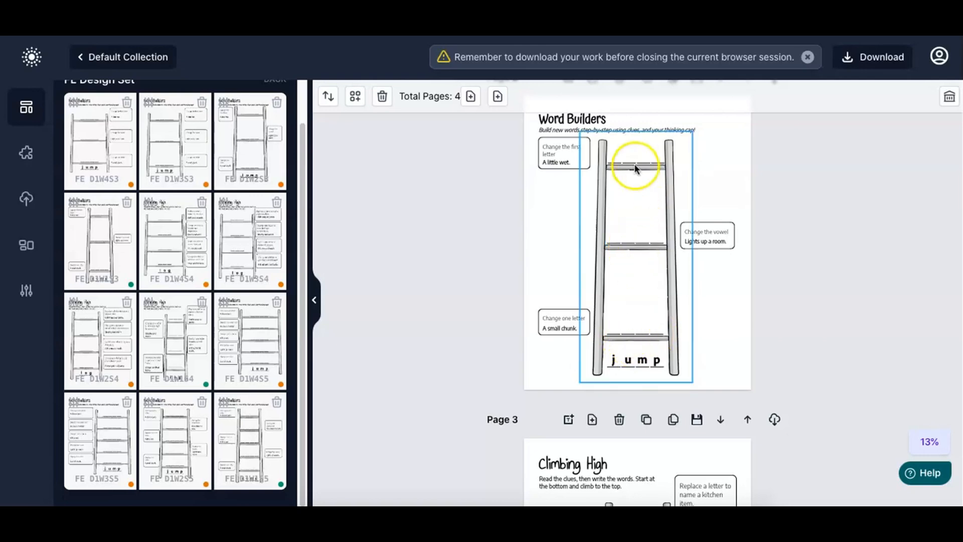
scroll(787, 350, "down", 5)
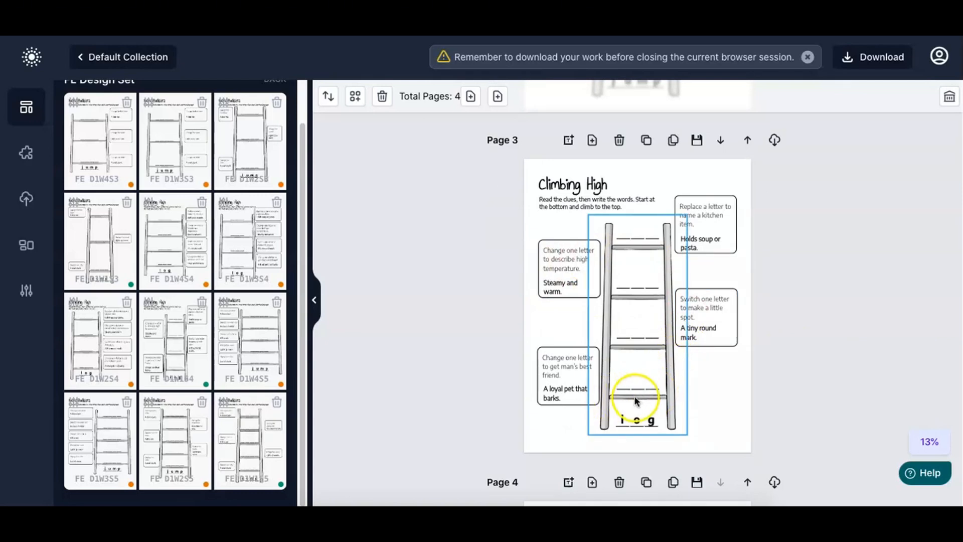
left_click(823, 441)
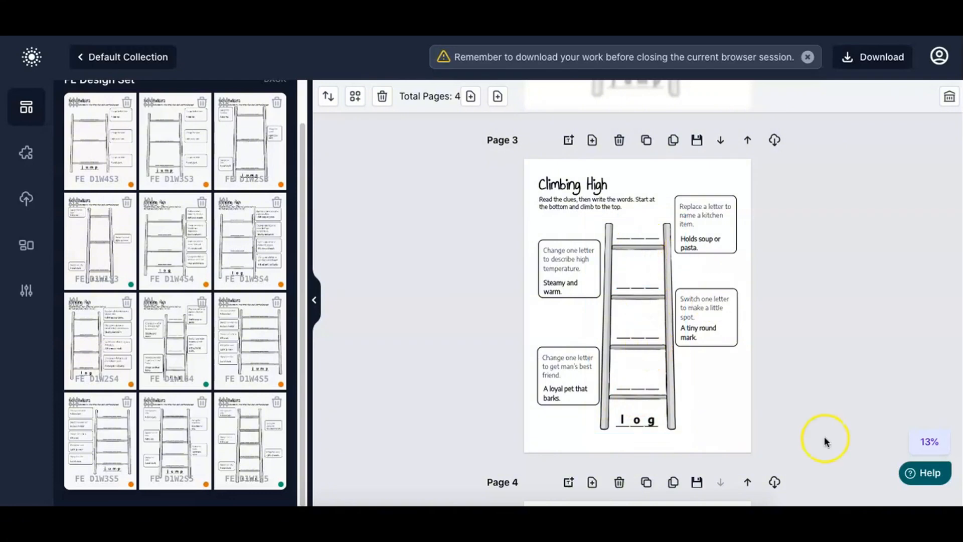
scroll(823, 440, "down", 5)
left_click(621, 417)
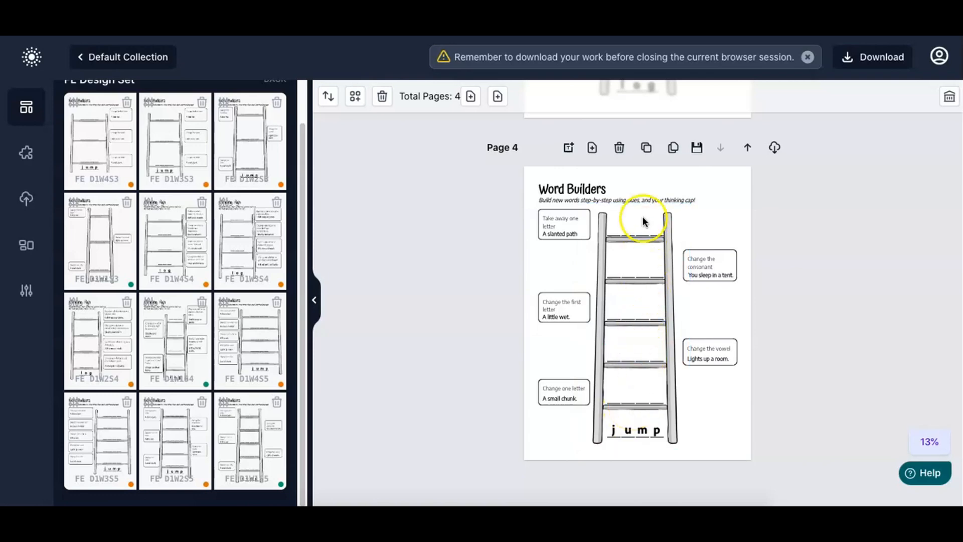
scroll(823, 396, "up", 8)
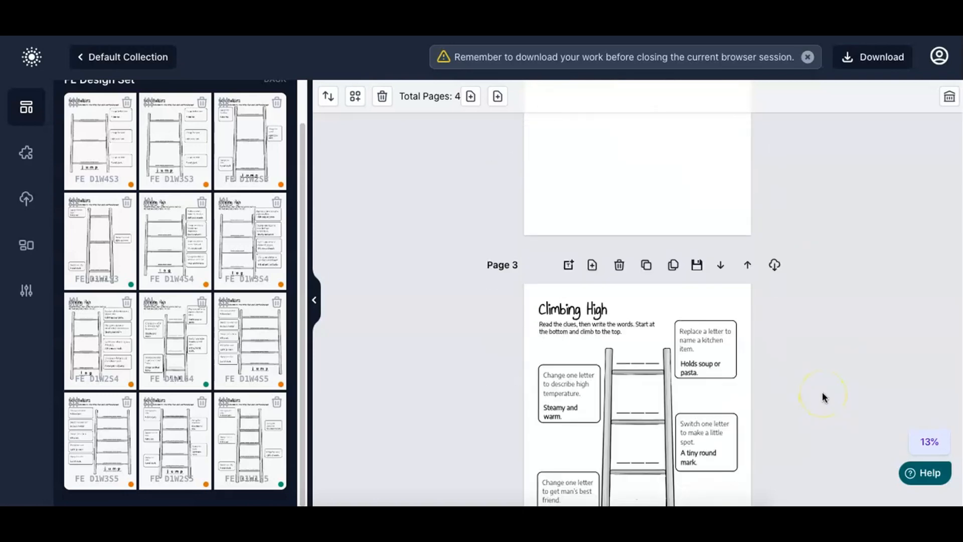
scroll(822, 396, "up", 5)
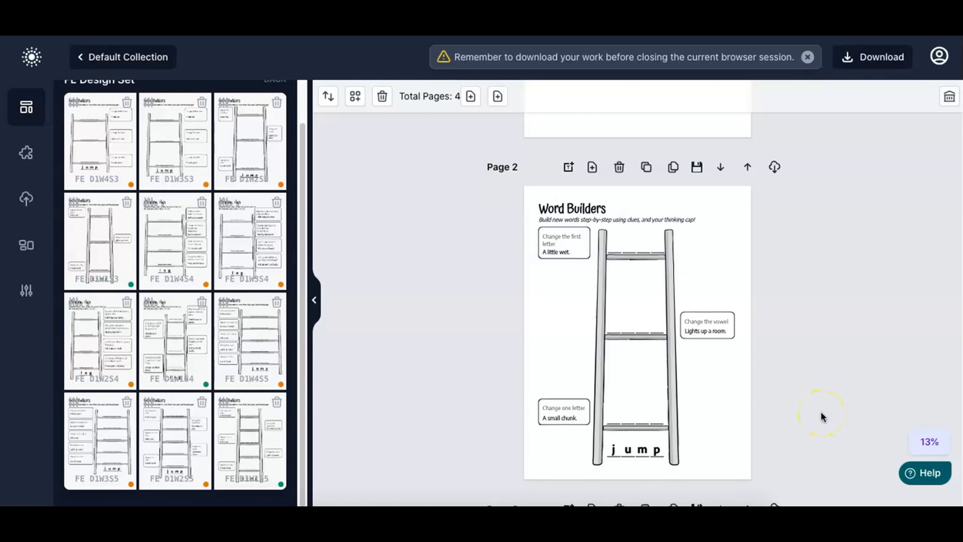
Step: Compare the titles, instructions, clue boxes and number of rungs across the word ladder worksheets on pages 2, 3 and 4
scroll(823, 416, "down", 3)
scroll(821, 417, "down", 1)
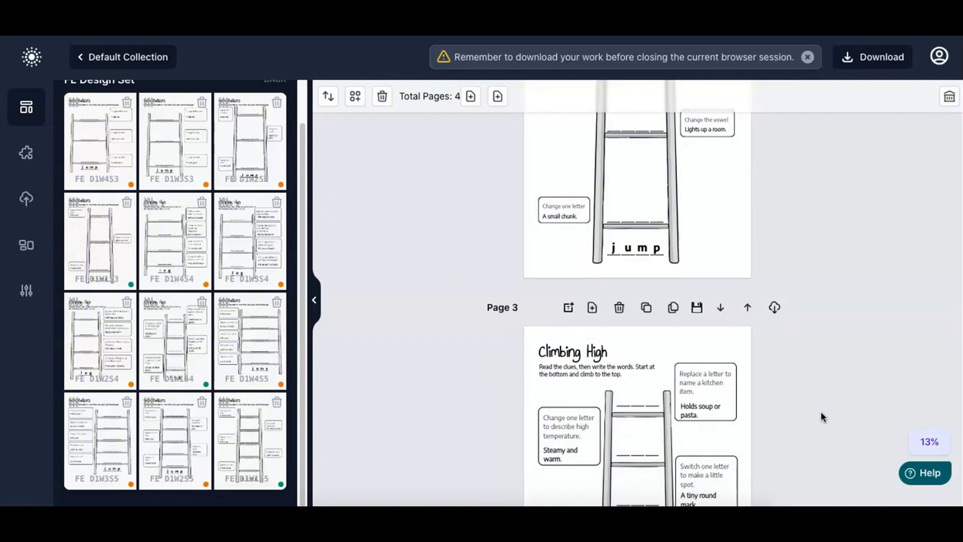
scroll(820, 415, "up", 2)
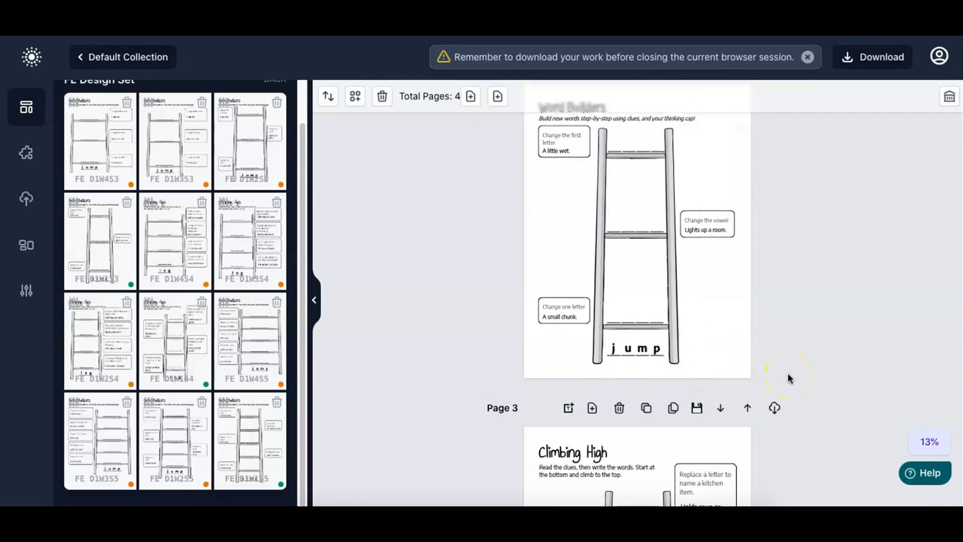
scroll(787, 378, "down", 8)
scroll(789, 378, "down", 2)
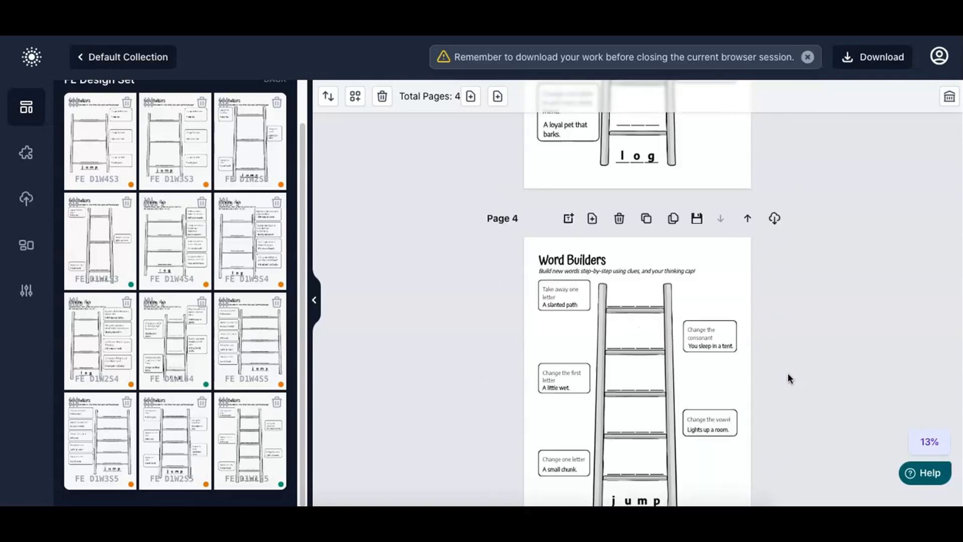
scroll(788, 377, "down", 1)
scroll(788, 378, "up", 2)
scroll(787, 378, "up", 10)
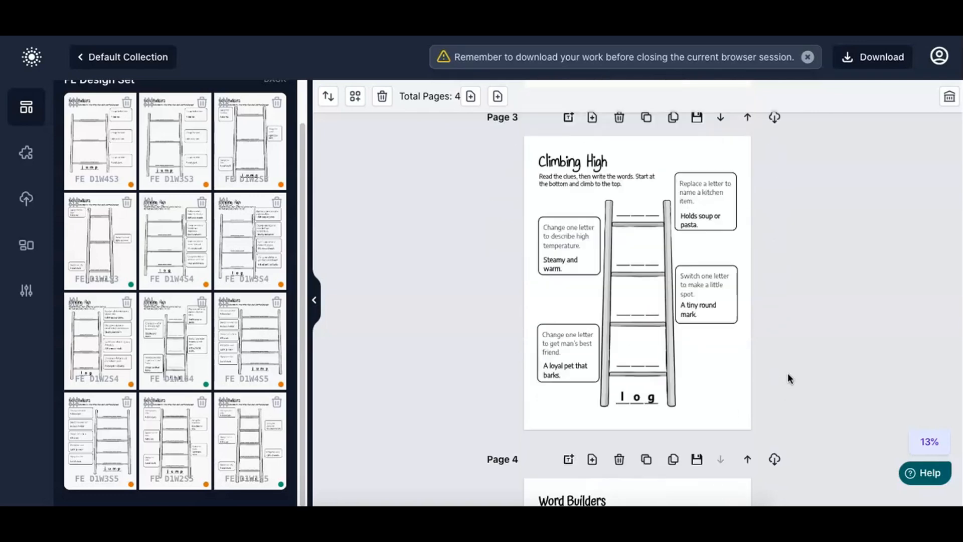
left_click(705, 360)
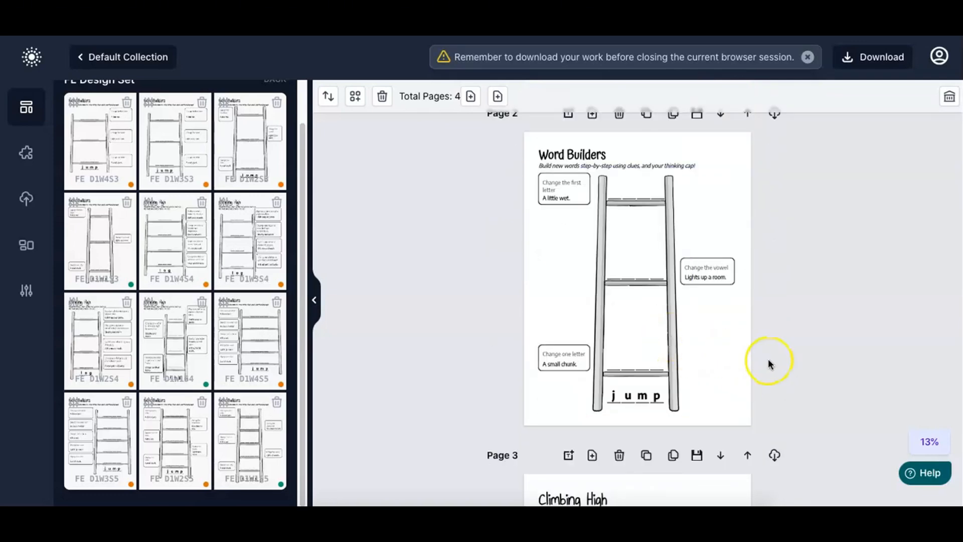
scroll(804, 378, "down", 2)
scroll(804, 378, "down", 3)
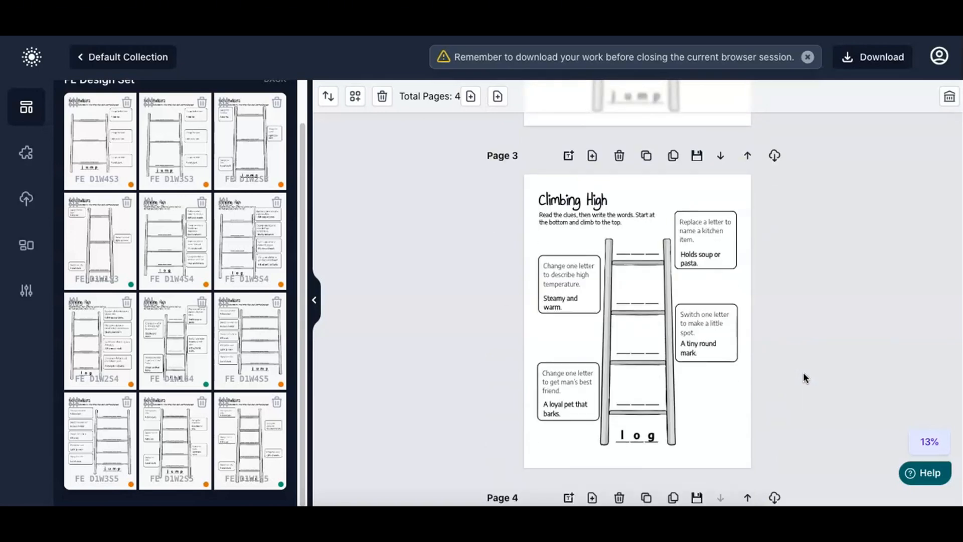
scroll(804, 378, "down", 5)
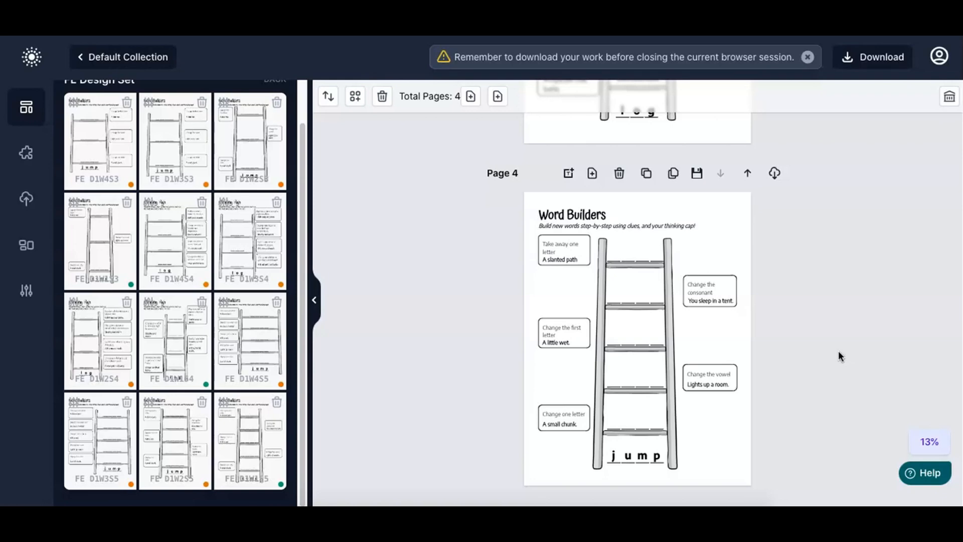
scroll(839, 351, "up", 4)
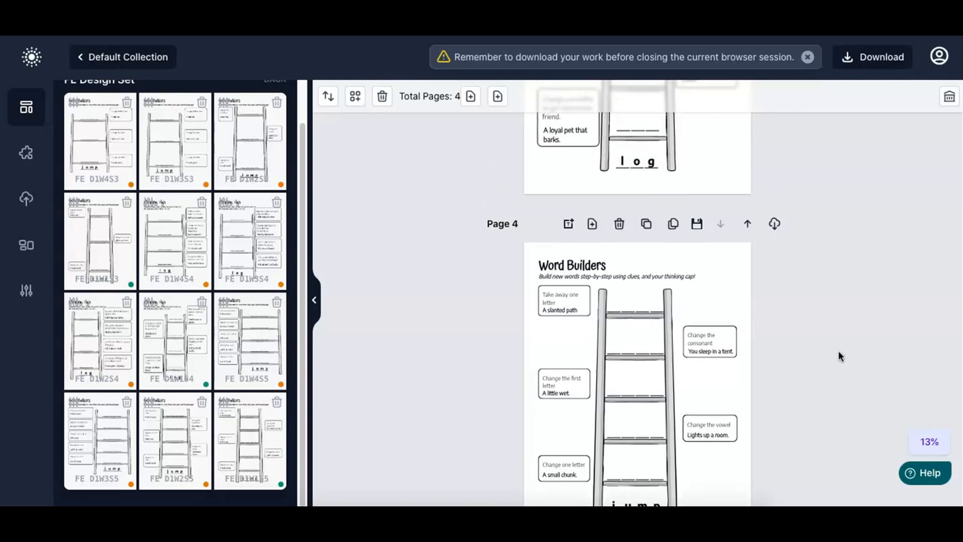
scroll(838, 350, "up", 6)
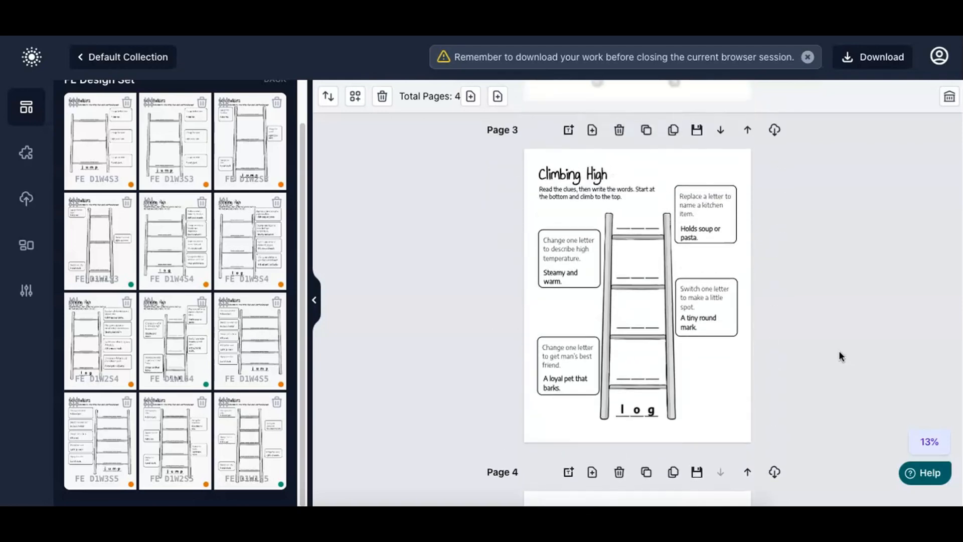
scroll(841, 355, "down", 5)
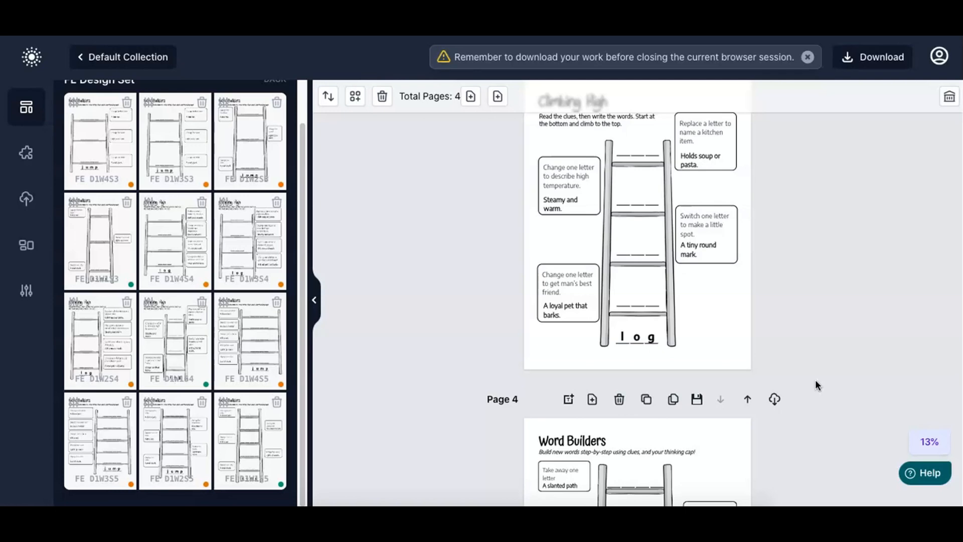
Step: Delete the five-rung Word Builders page and the Climbing High page, pages 4 and 3
scroll(815, 386, "up", 1)
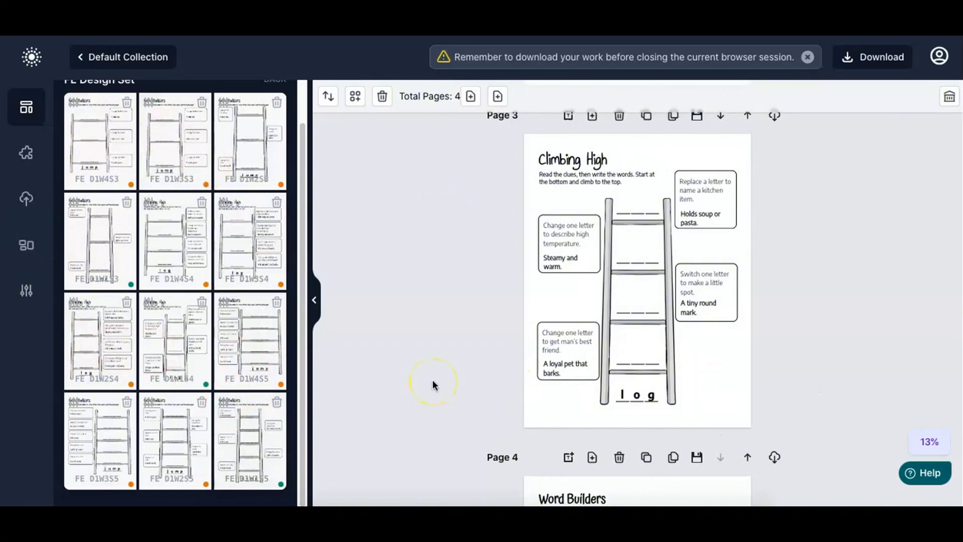
scroll(433, 384, "up", 7)
scroll(433, 384, "down", 11)
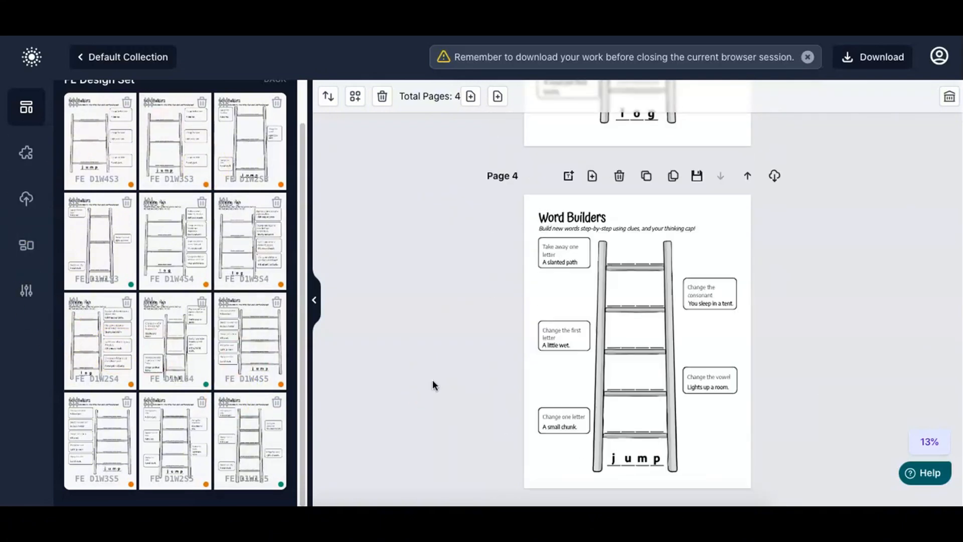
scroll(433, 379, "down", 1)
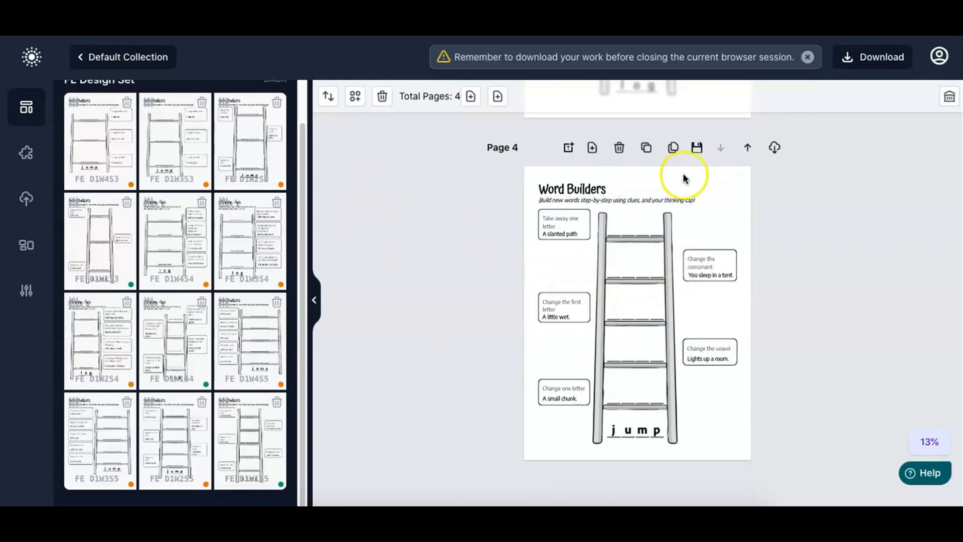
left_click(619, 147)
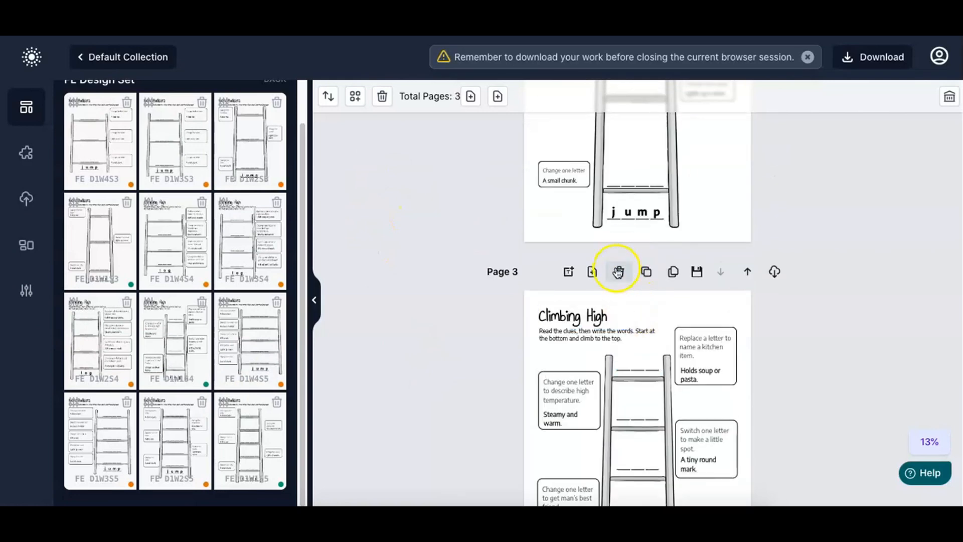
left_click(618, 271)
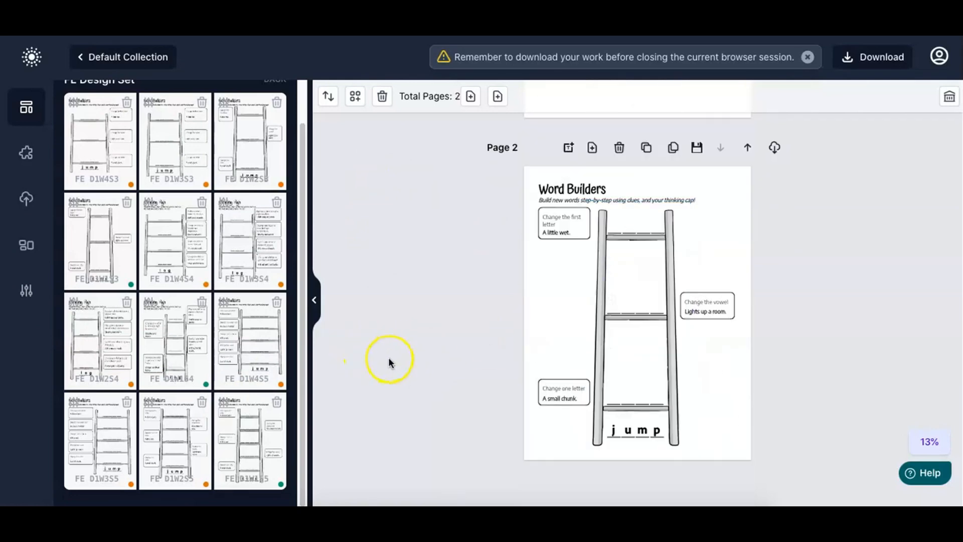
Step: Add the FE D1W2S3, FE D1W3S3 and FE D1W4S3 layouts as further pages and delete the blank first page
left_click(246, 157)
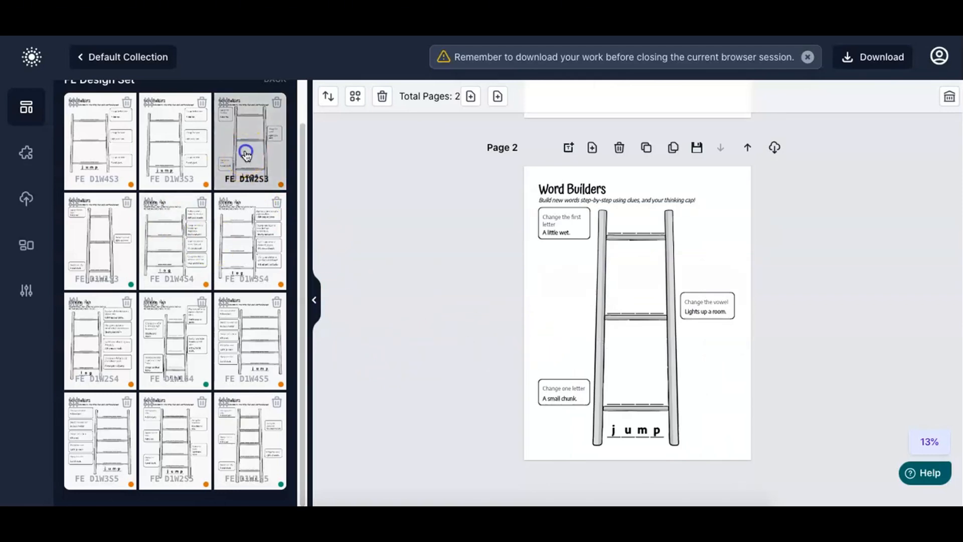
left_click(191, 159)
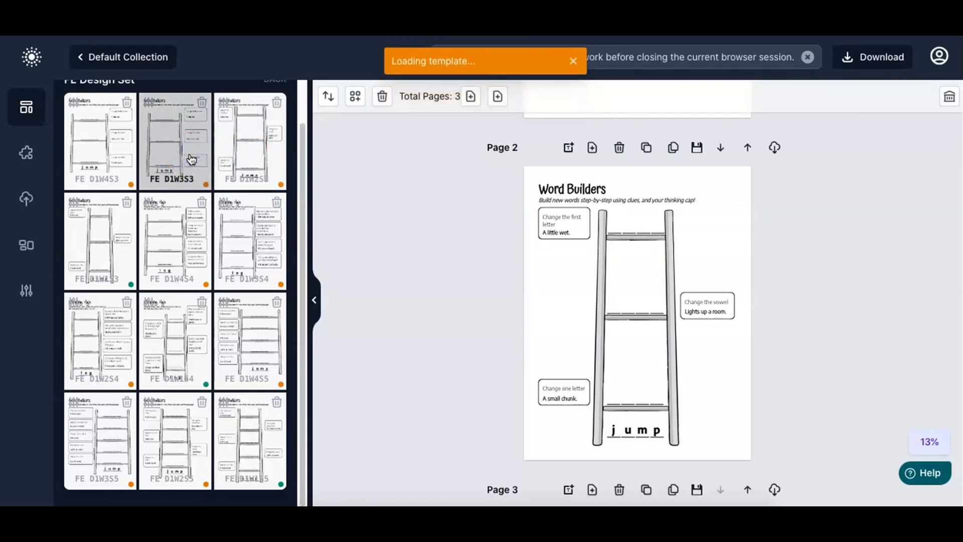
left_click(98, 153)
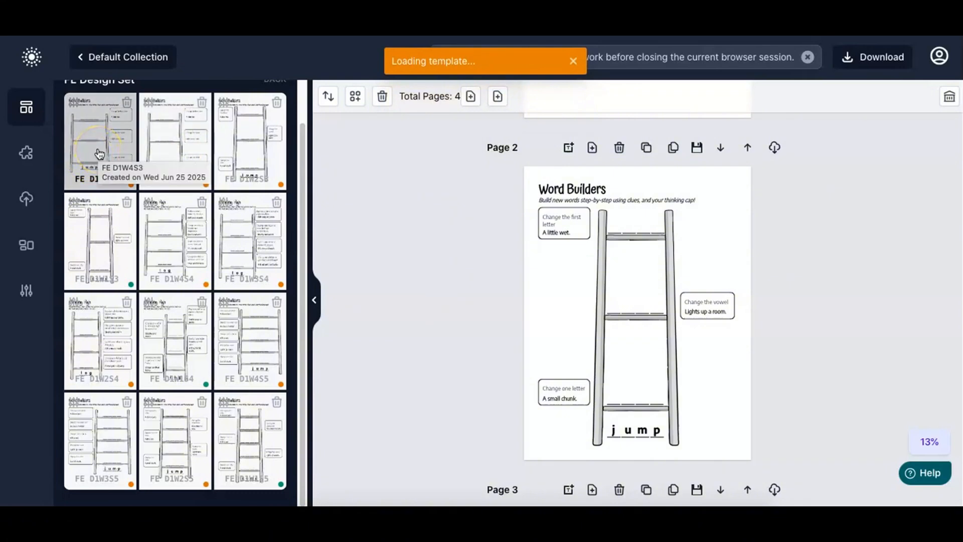
left_click(99, 152)
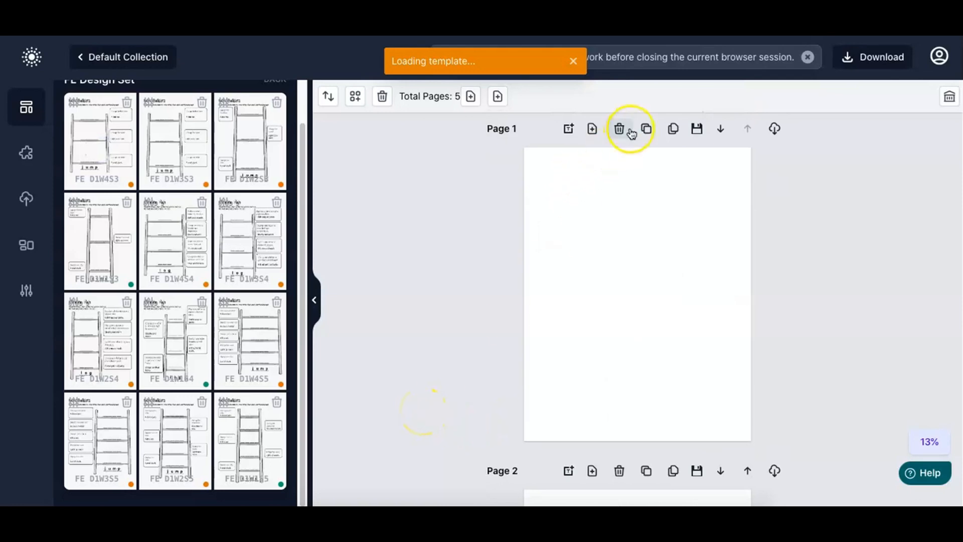
left_click(619, 129)
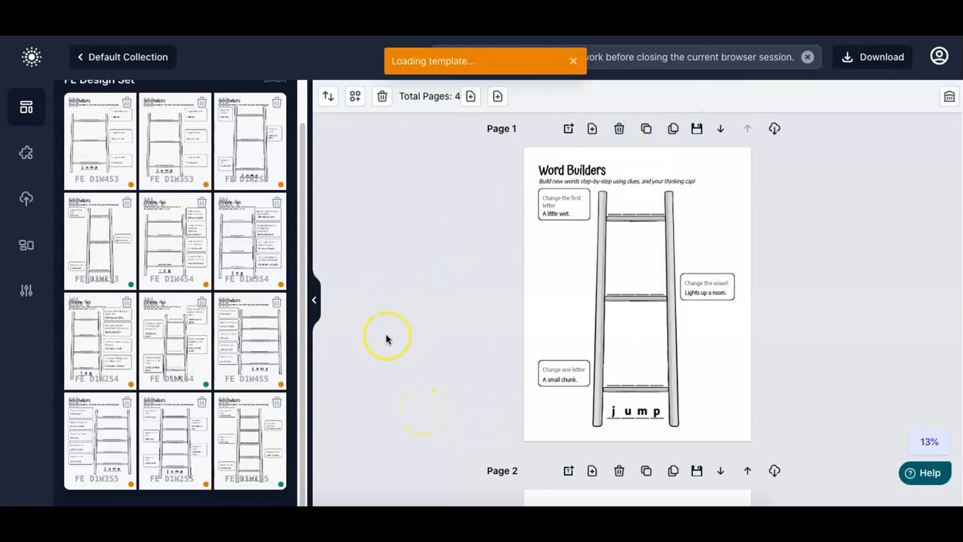
Step: Examine the ladder width and clue box placement on each Word Builders page, from page 1 to page 4
scroll(386, 337, "down", 10)
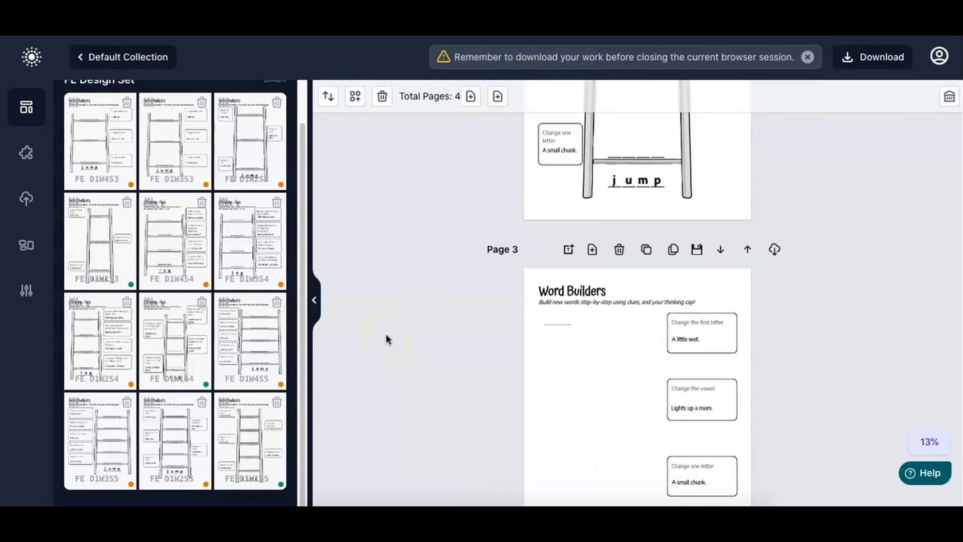
scroll(386, 333, "down", 8)
scroll(386, 333, "up", 11)
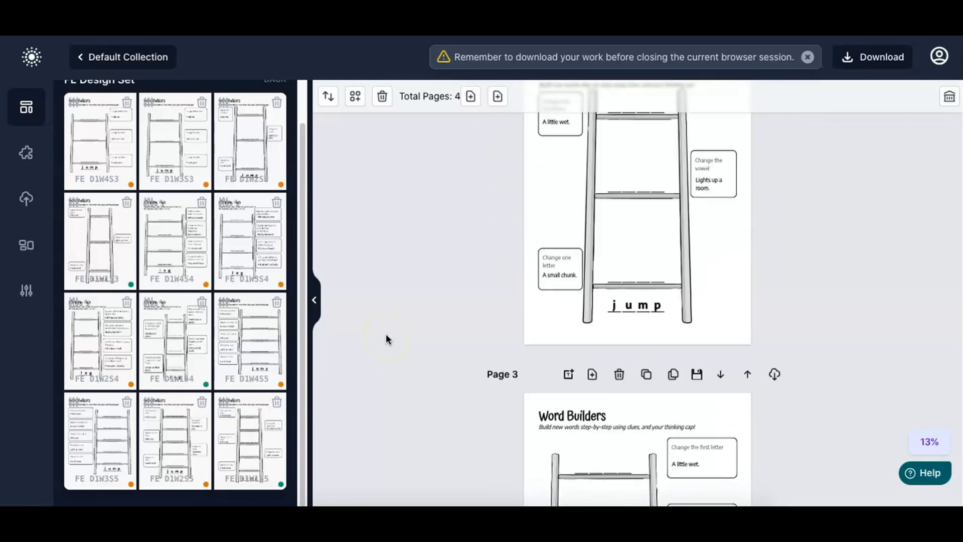
scroll(386, 333, "up", 5)
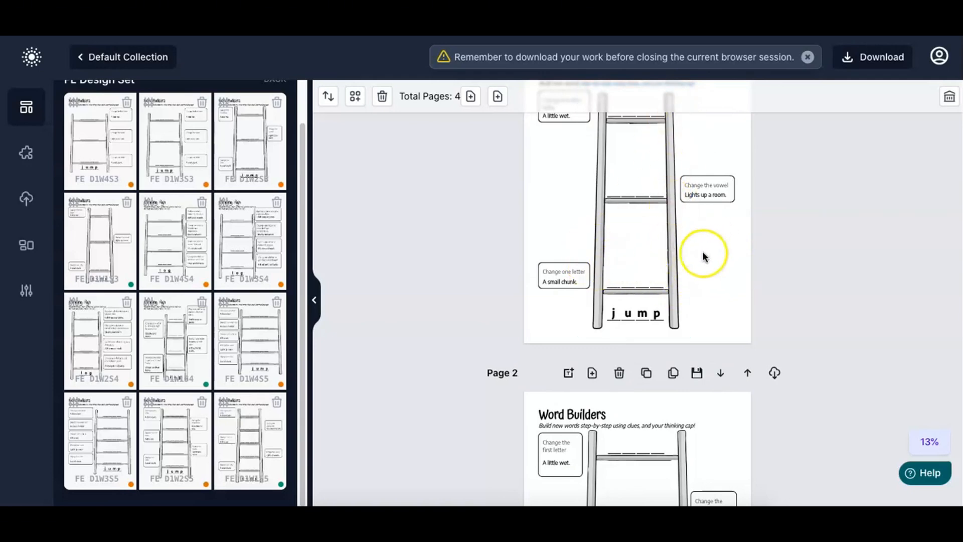
scroll(639, 266, "down", 1)
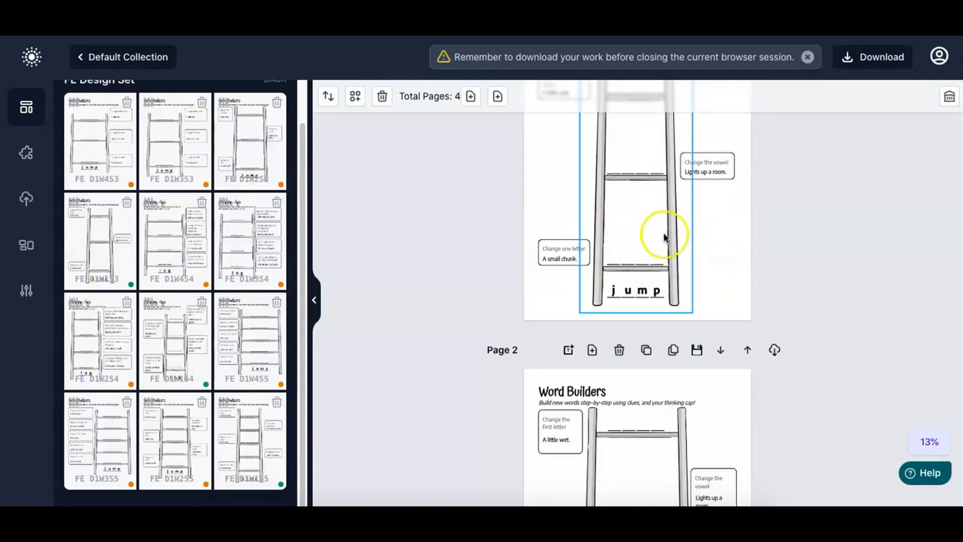
scroll(673, 262, "down", 10)
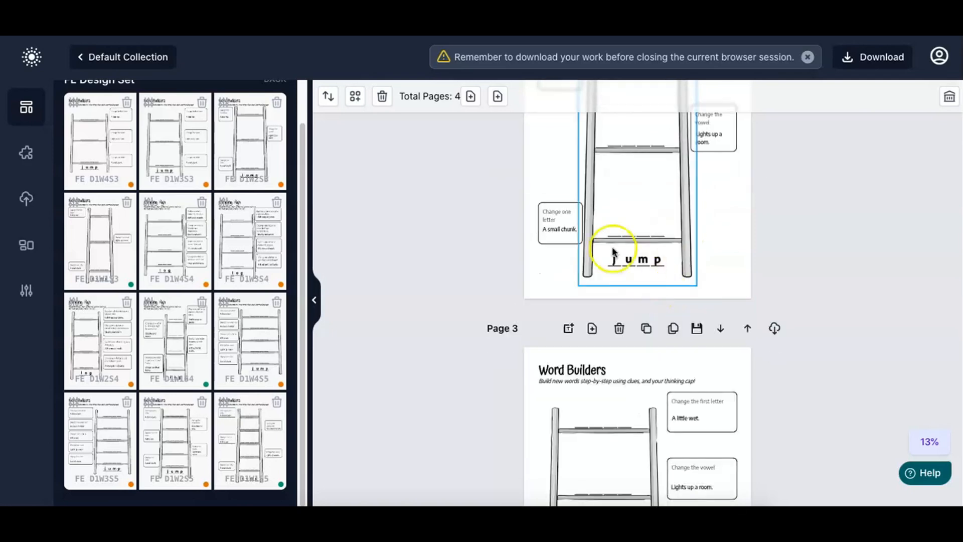
scroll(688, 218, "down", 5)
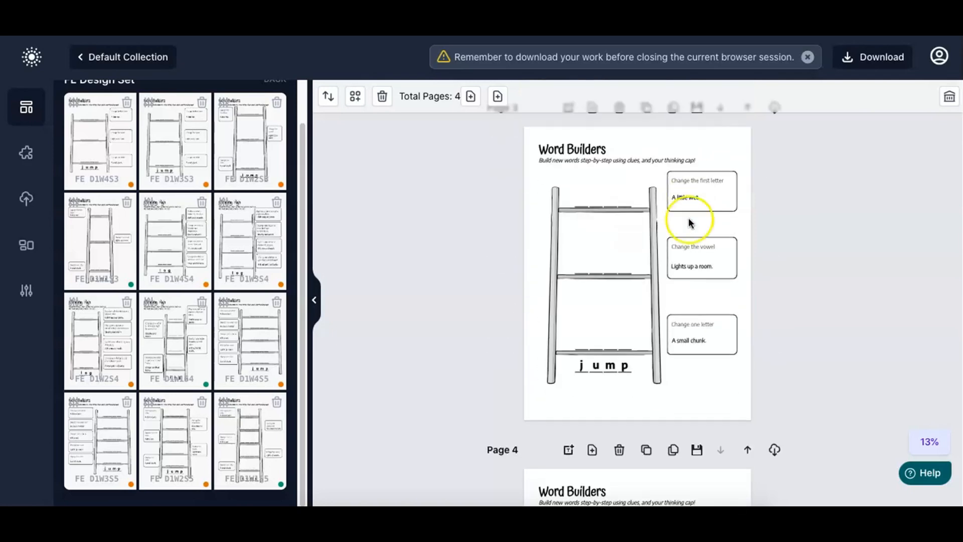
scroll(649, 330, "down", 5)
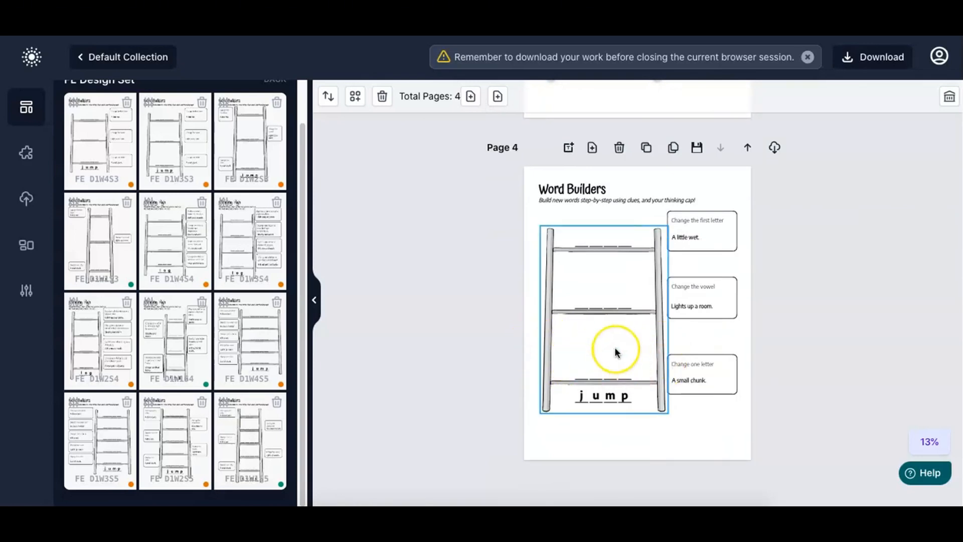
left_click(587, 360)
left_click(806, 358)
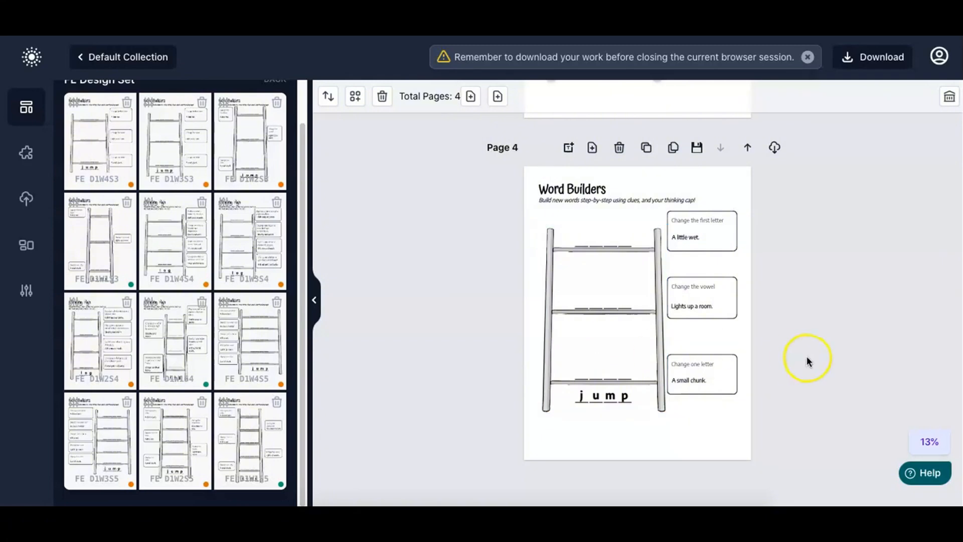
Step: Compare the four three-rung Word Builders layouts, checking how ladder size and clue box size differ between pages
scroll(806, 360, "up", 10)
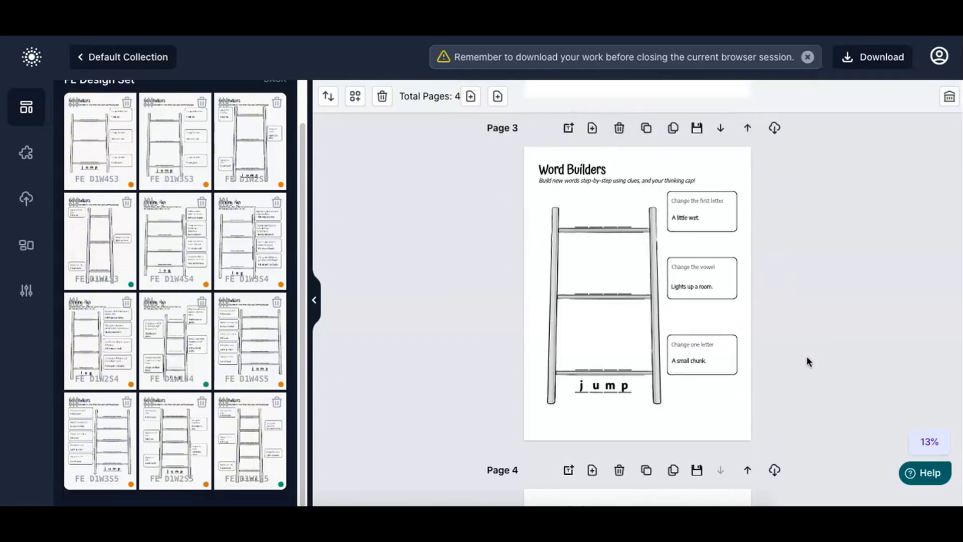
scroll(807, 360, "up", 1)
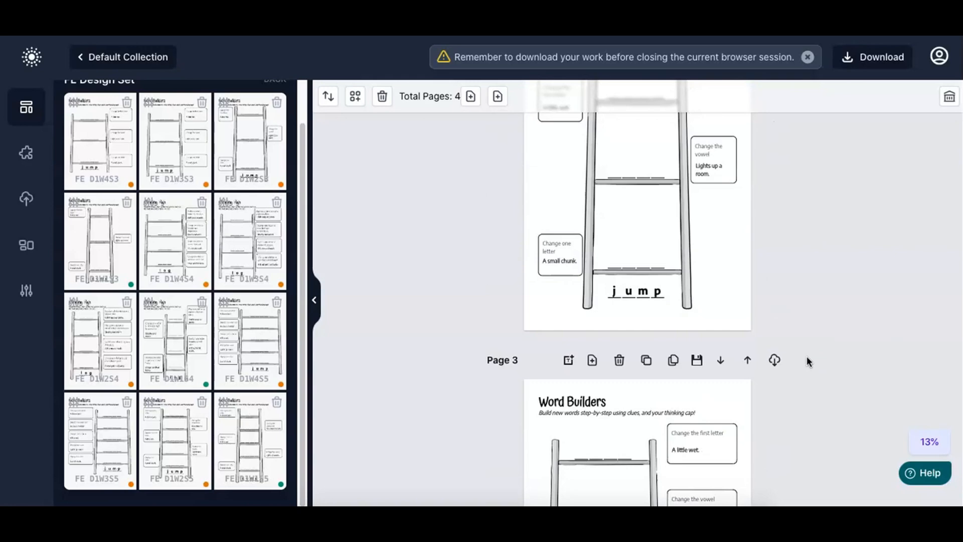
scroll(807, 359, "up", 7)
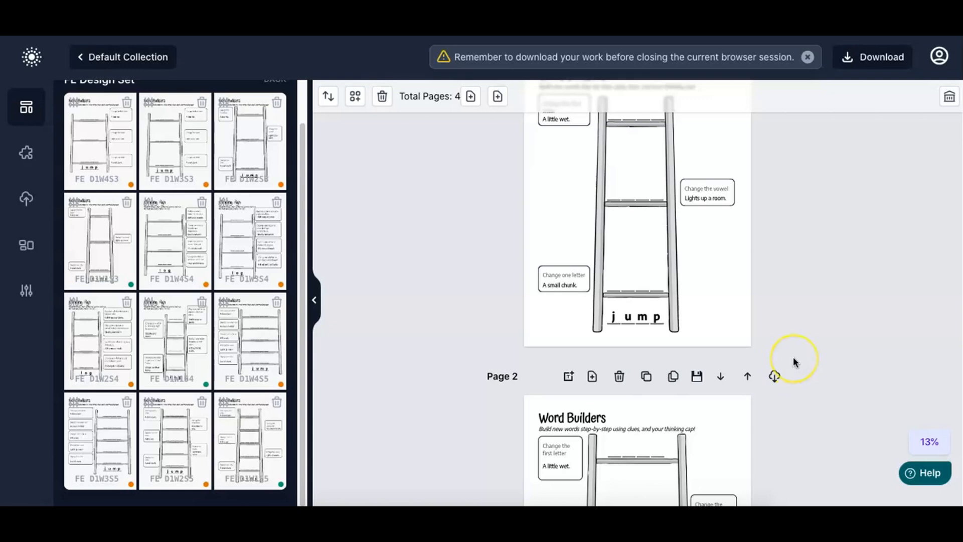
scroll(793, 361, "up", 1)
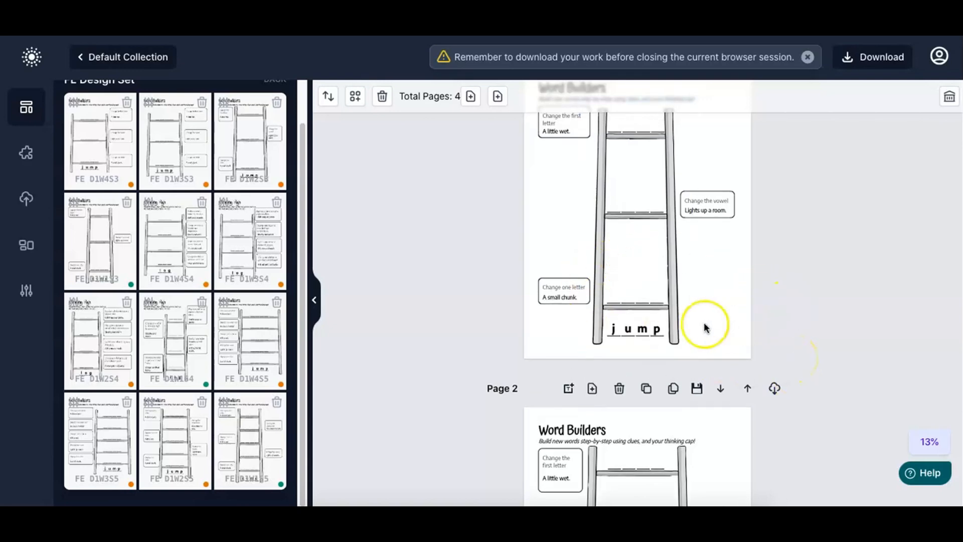
scroll(812, 327, "down", 5)
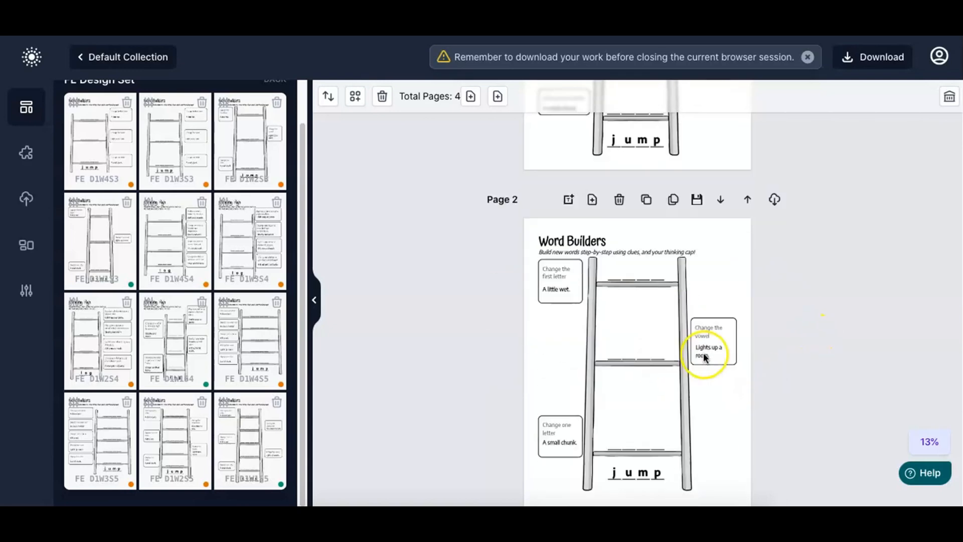
scroll(817, 390, "down", 15)
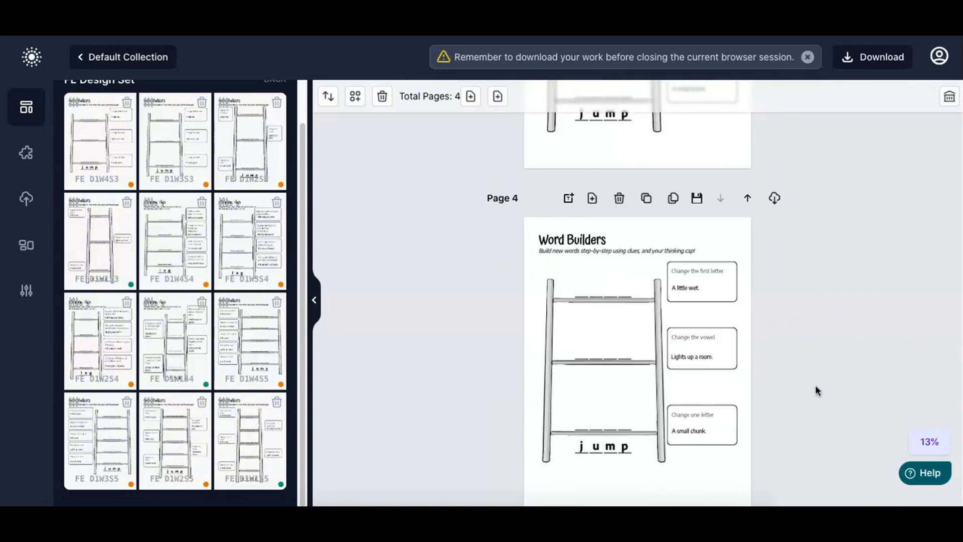
scroll(816, 388, "down", 1)
scroll(816, 390, "up", 2)
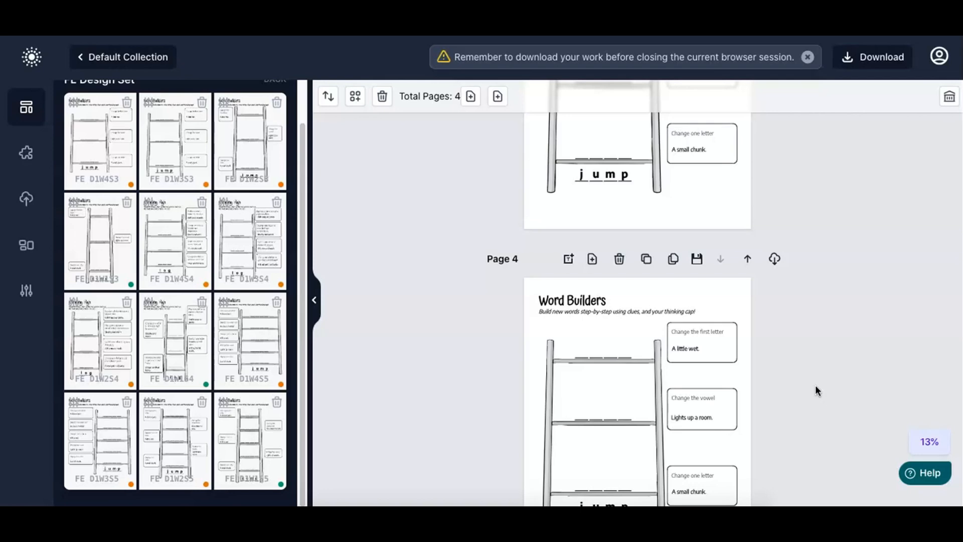
scroll(815, 386, "up", 4)
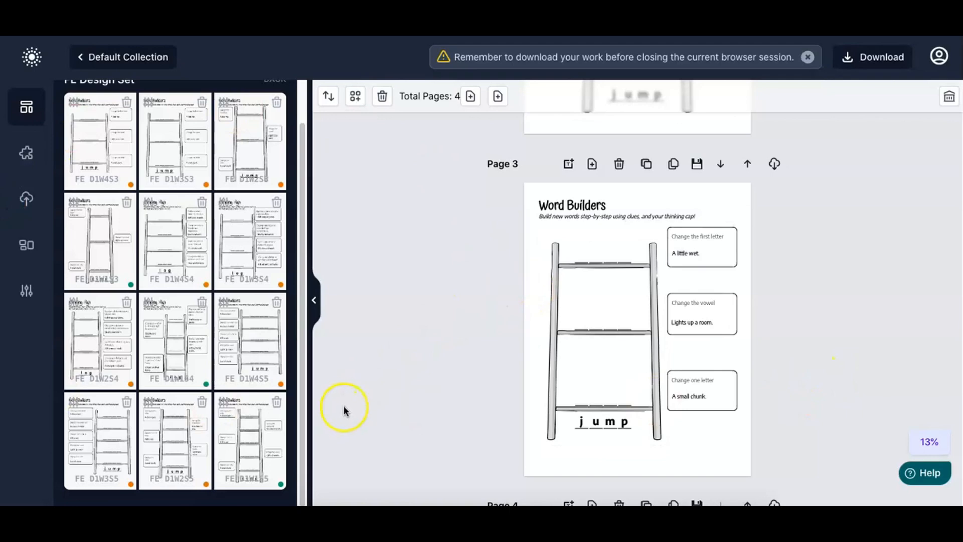
scroll(390, 408, "up", 5)
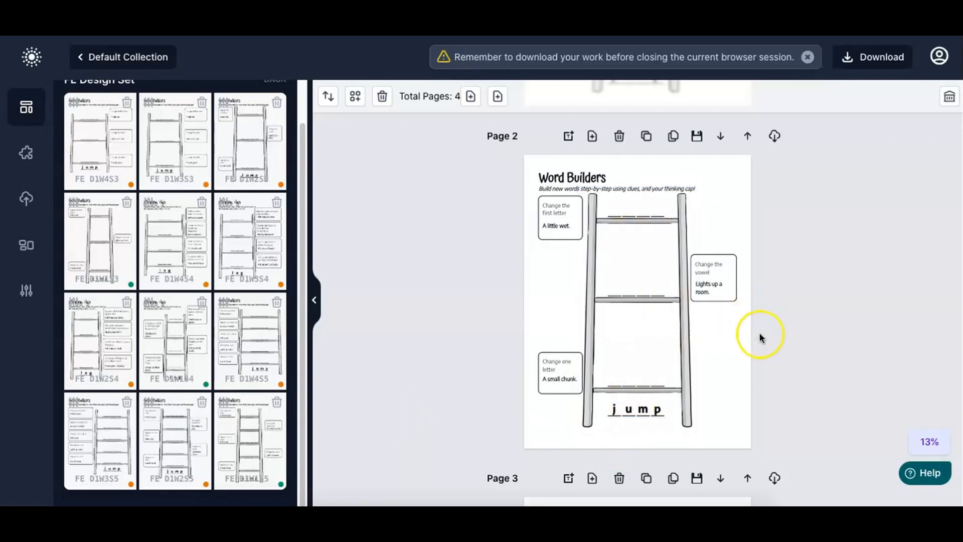
scroll(633, 351, "down", 5)
scroll(633, 356, "down", 5)
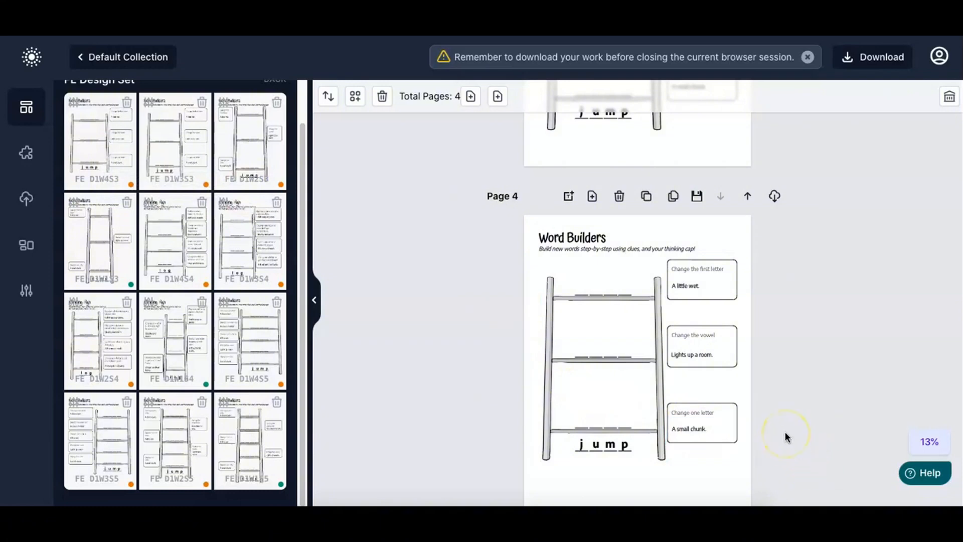
Step: Go back through the layouts to page 1 and inspect its ladder and the empty space around the clue boxes
scroll(784, 435, "up", 1)
scroll(786, 436, "up", 3)
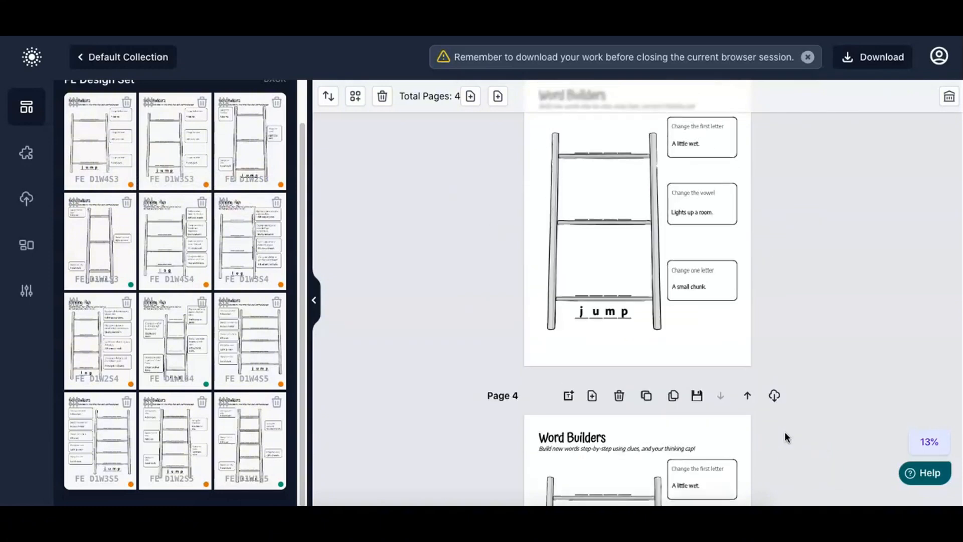
scroll(786, 433, "up", 6)
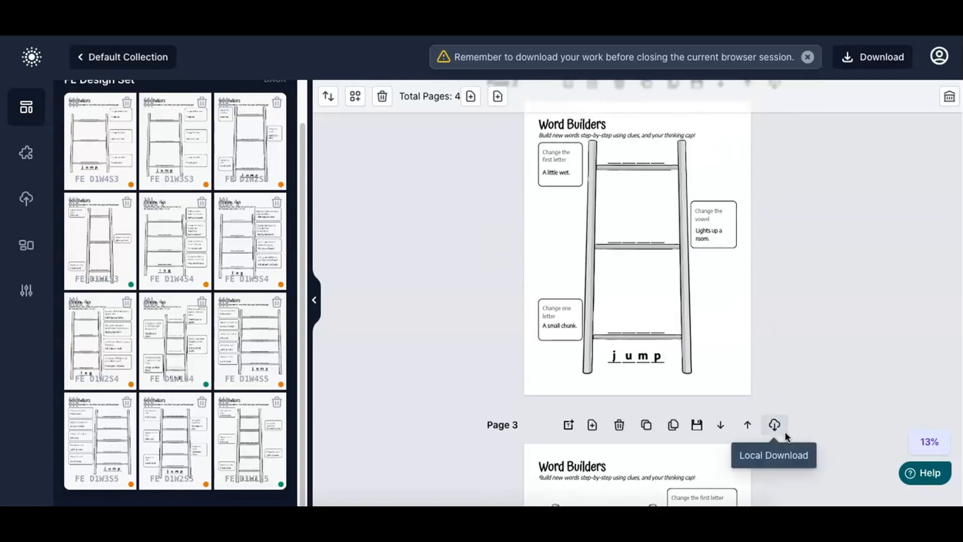
scroll(786, 436, "up", 5)
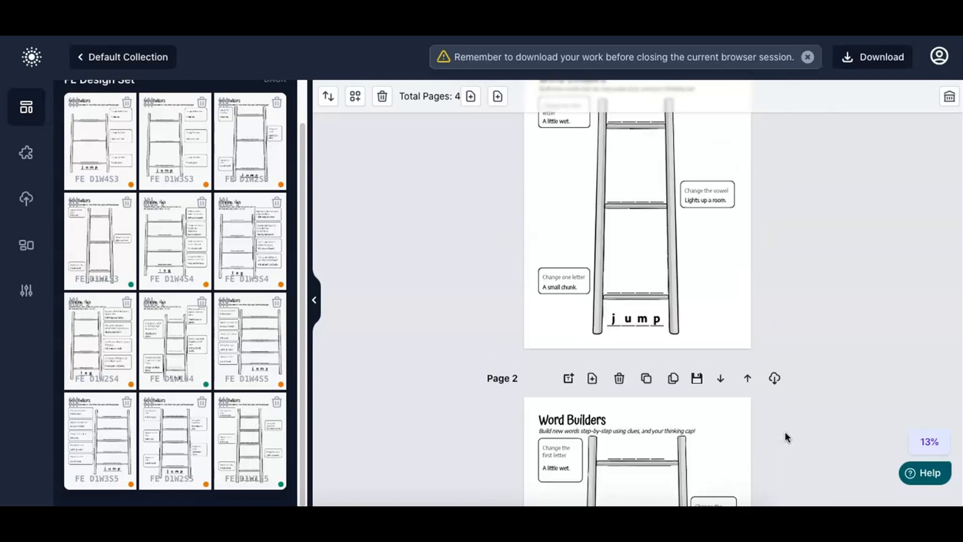
scroll(785, 436, "up", 1)
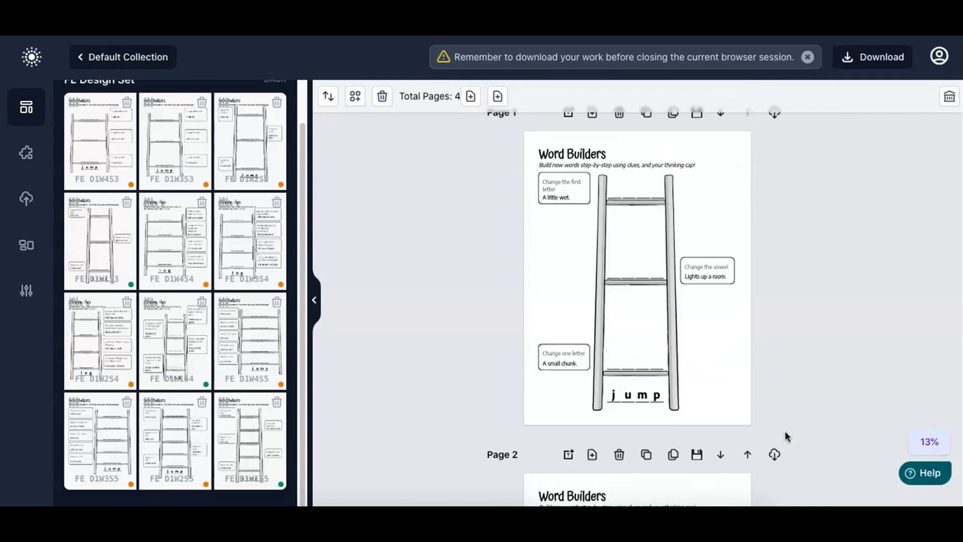
scroll(784, 431, "up", 1)
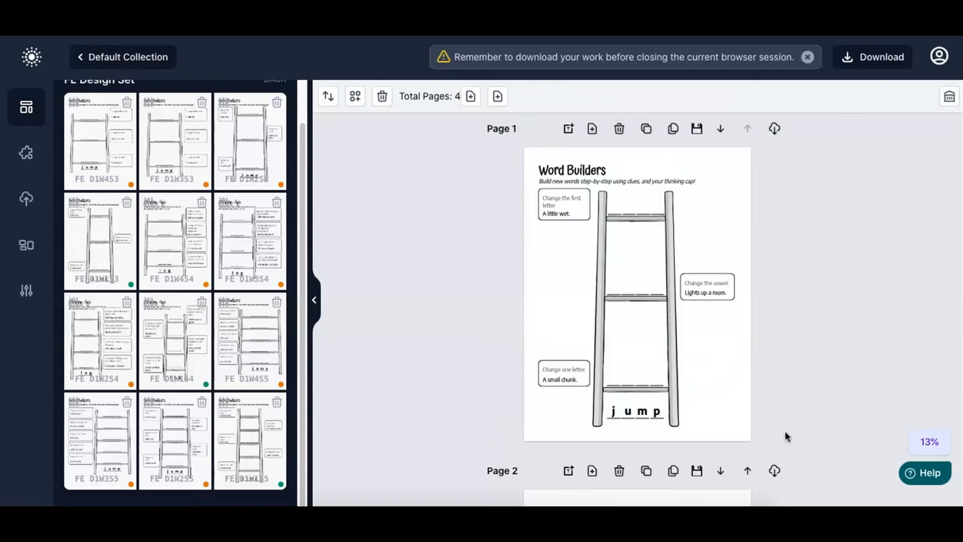
left_click(561, 266)
left_click(725, 339)
left_click(635, 338)
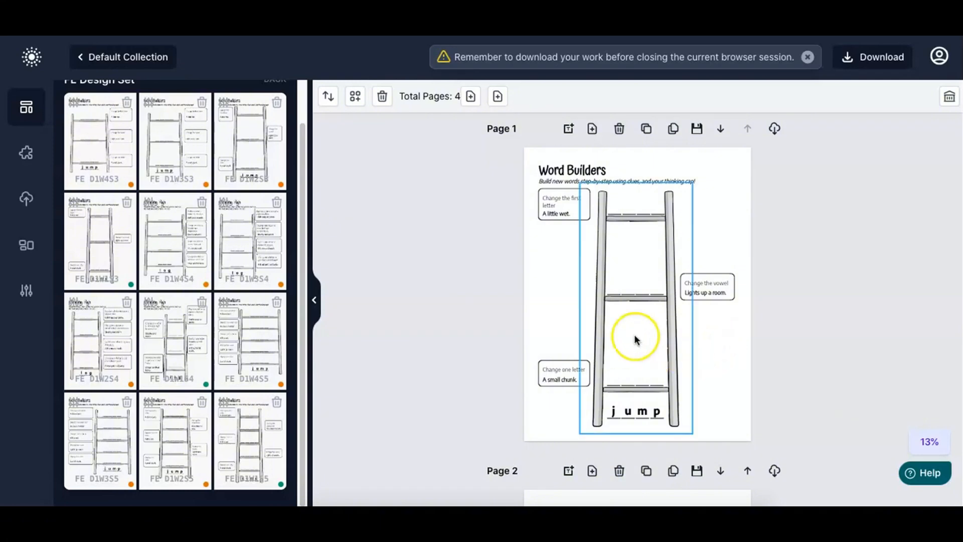
left_click(560, 324)
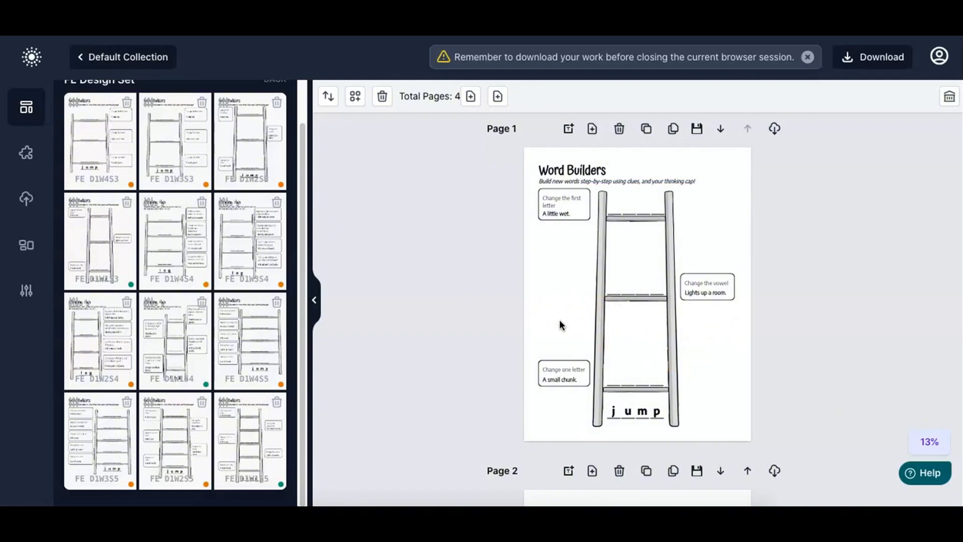